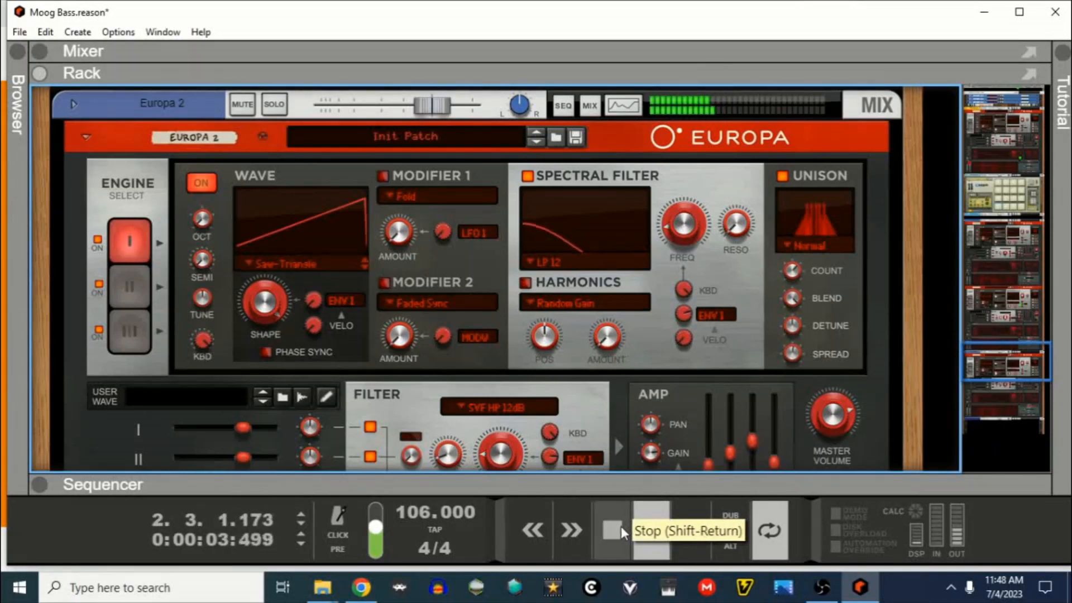
# Step: Stop playback and add a new Europa synthesizer from the instrument browser at the end of the rack
pyautogui.doubleClick(620, 525)
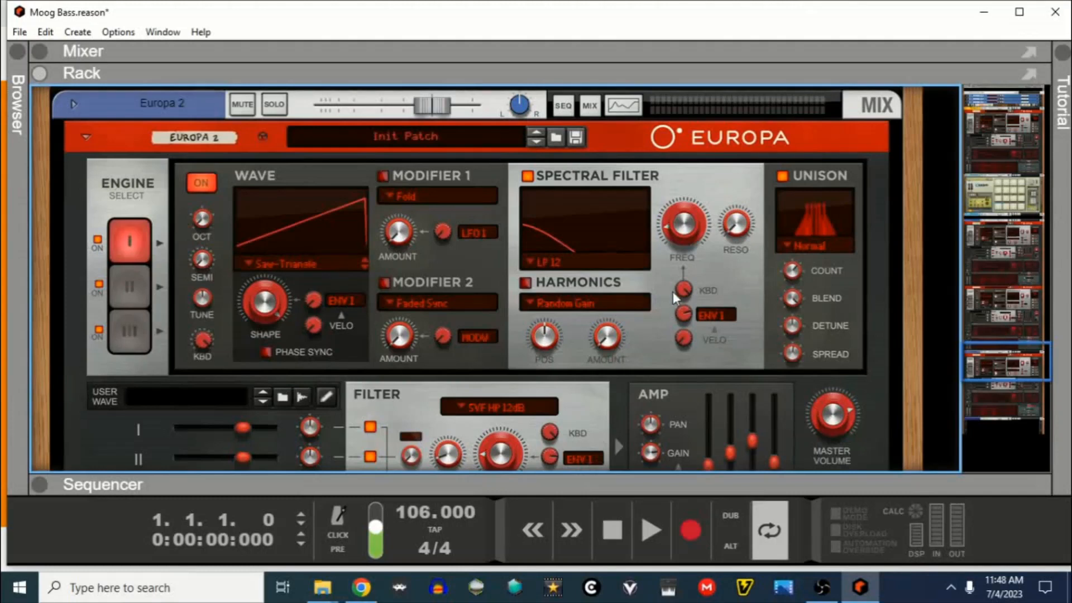
pyautogui.moveTo(28, 133); pyautogui.dragTo(140, 174)
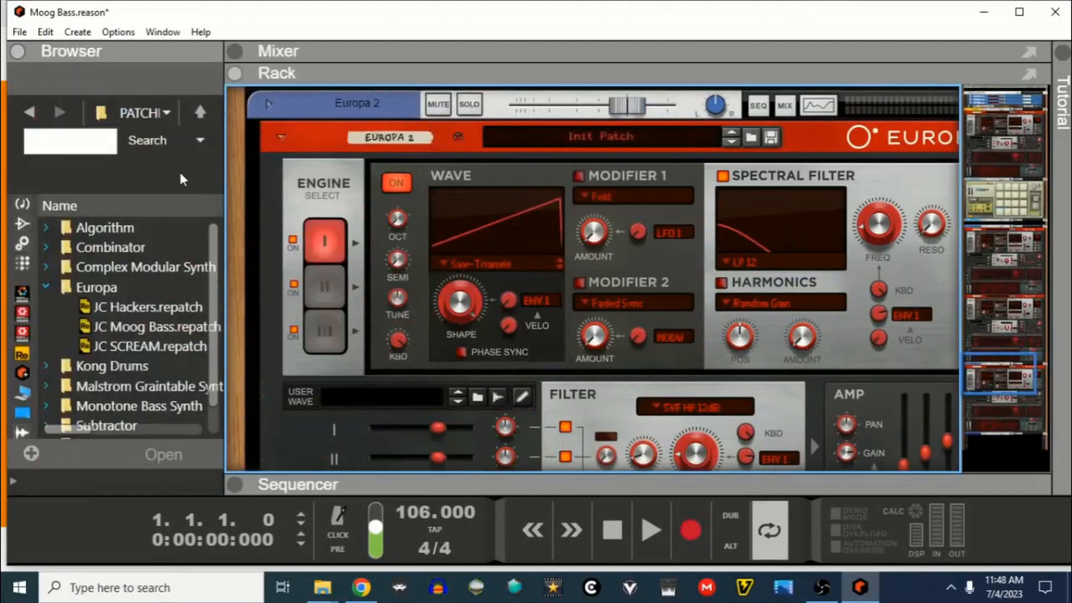
pyautogui.scroll(-10, 351, 276)
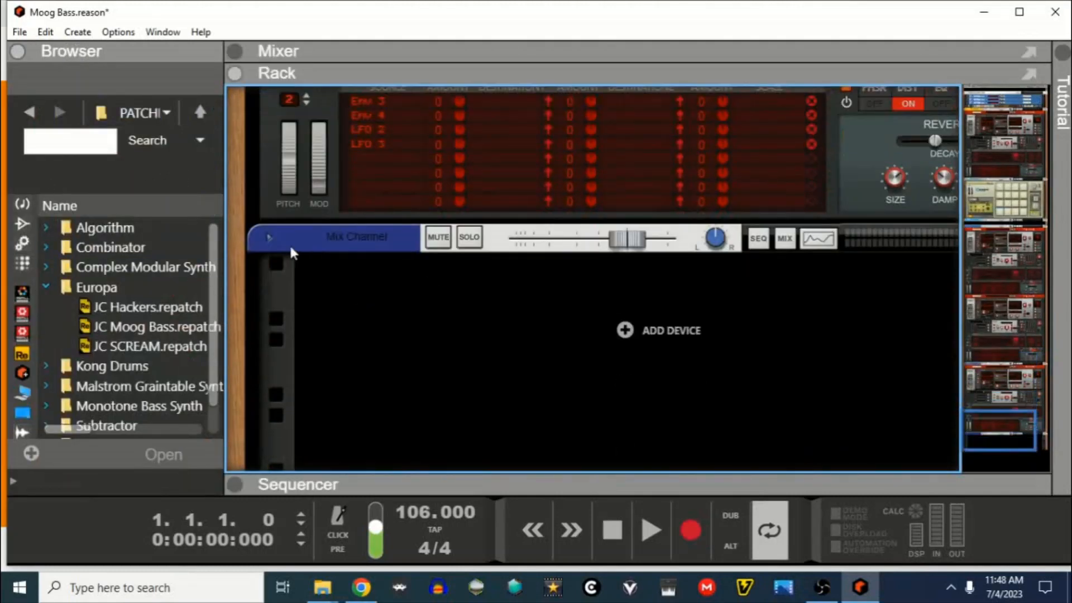
pyautogui.click(23, 204)
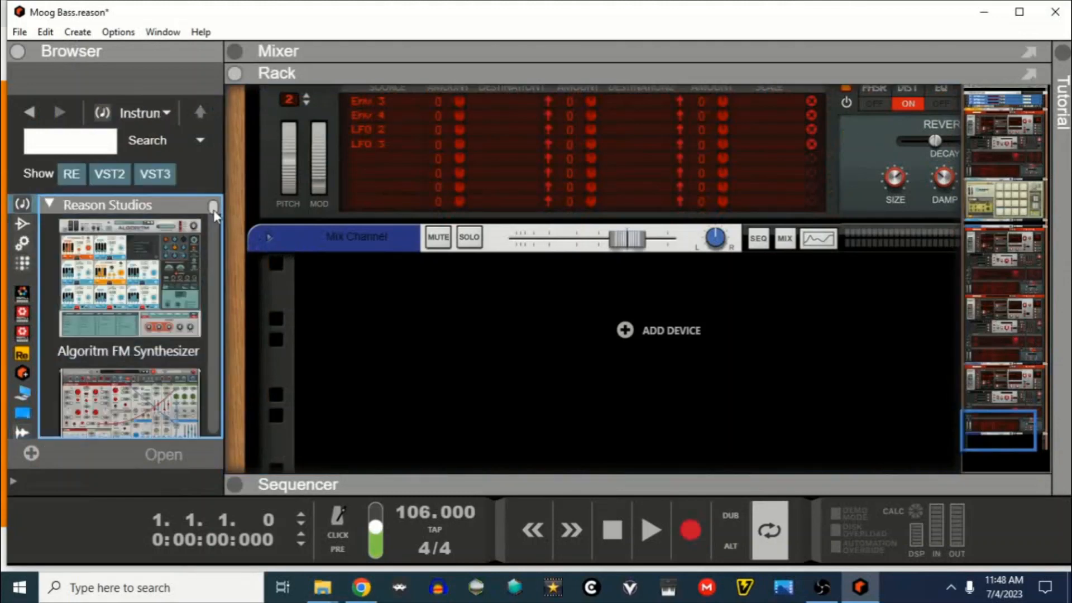
pyautogui.scroll(-3, 214, 215)
pyautogui.moveTo(128, 374)
pyautogui.mouseDown()
pyautogui.moveTo(620, 343)
pyautogui.moveTo(617, 334)
pyautogui.mouseUp()
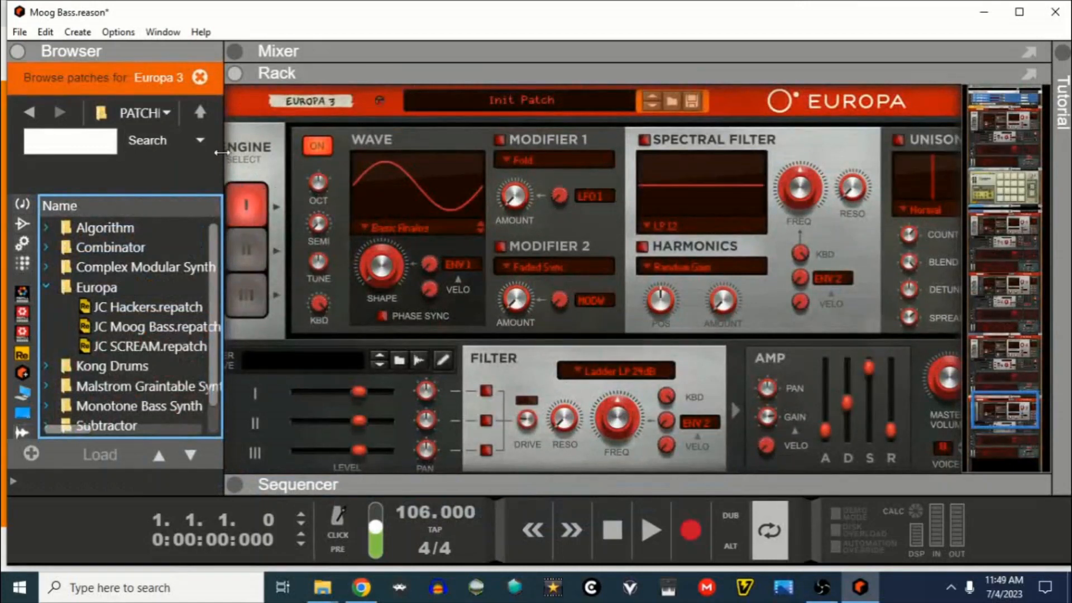
pyautogui.moveTo(221, 152); pyautogui.dragTo(22, 153)
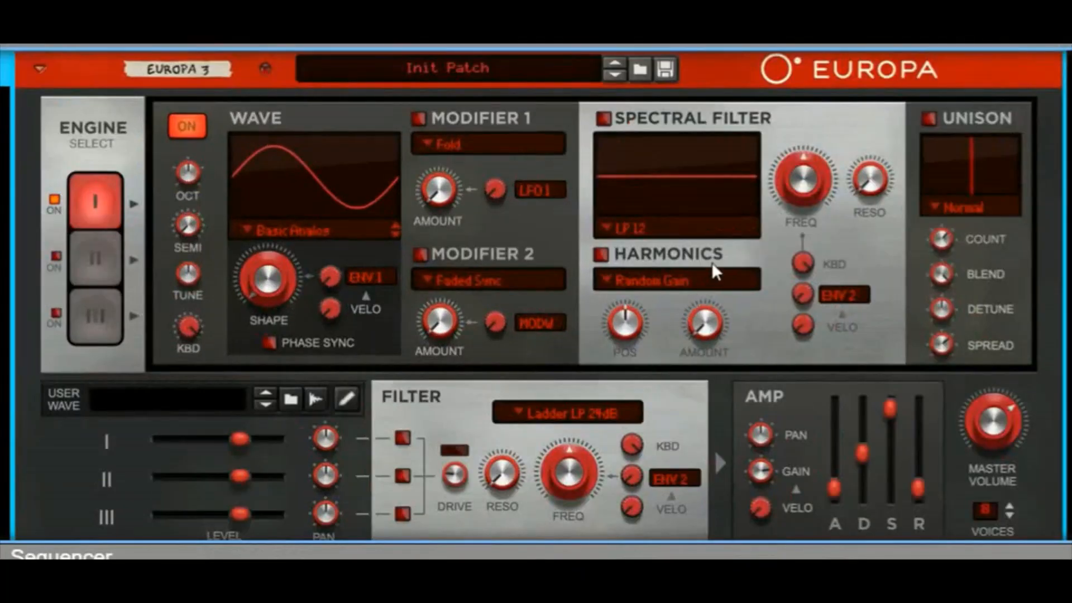
# Step: Lower the new Europa's amp sustain to a little below halfway and shorten its amp decay
pyautogui.scroll(-3, 731, 260)
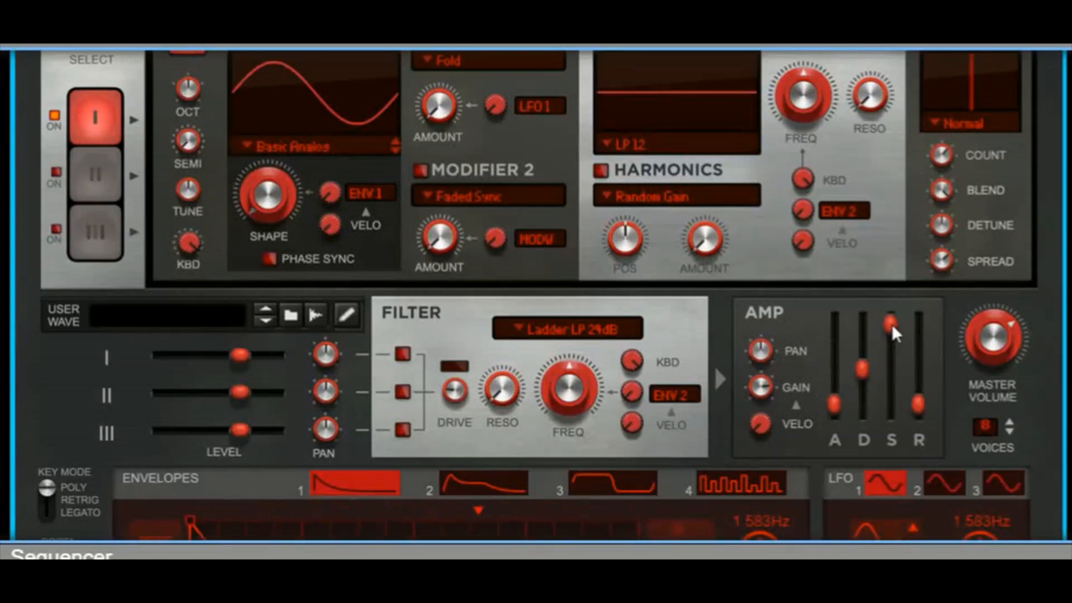
pyautogui.moveTo(892, 324); pyautogui.dragTo(887, 374)
pyautogui.moveTo(860, 368)
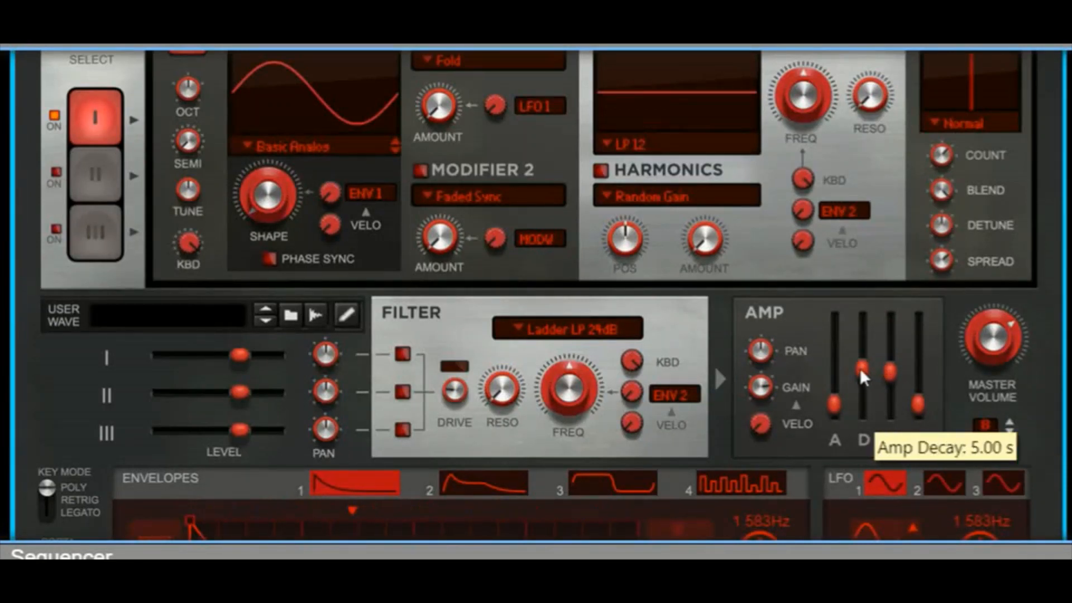
pyautogui.moveTo(861, 368)
pyautogui.mouseDown()
pyautogui.moveTo(860, 391)
pyautogui.moveTo(873, 384)
pyautogui.mouseUp()
pyautogui.rightClick(874, 384)
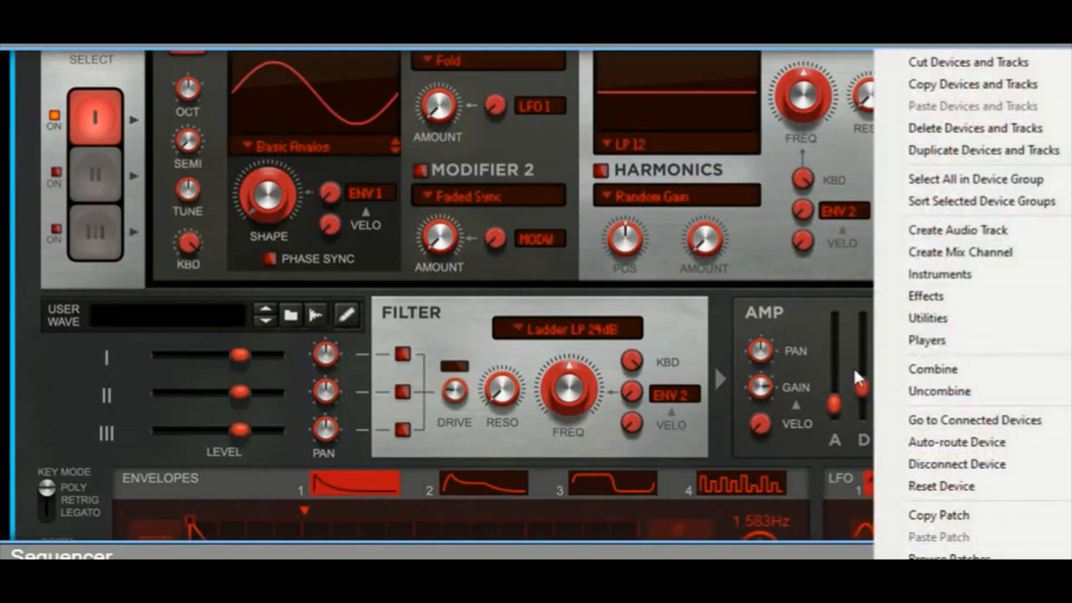
pyautogui.click(857, 363)
pyautogui.moveTo(856, 363); pyautogui.dragTo(859, 386)
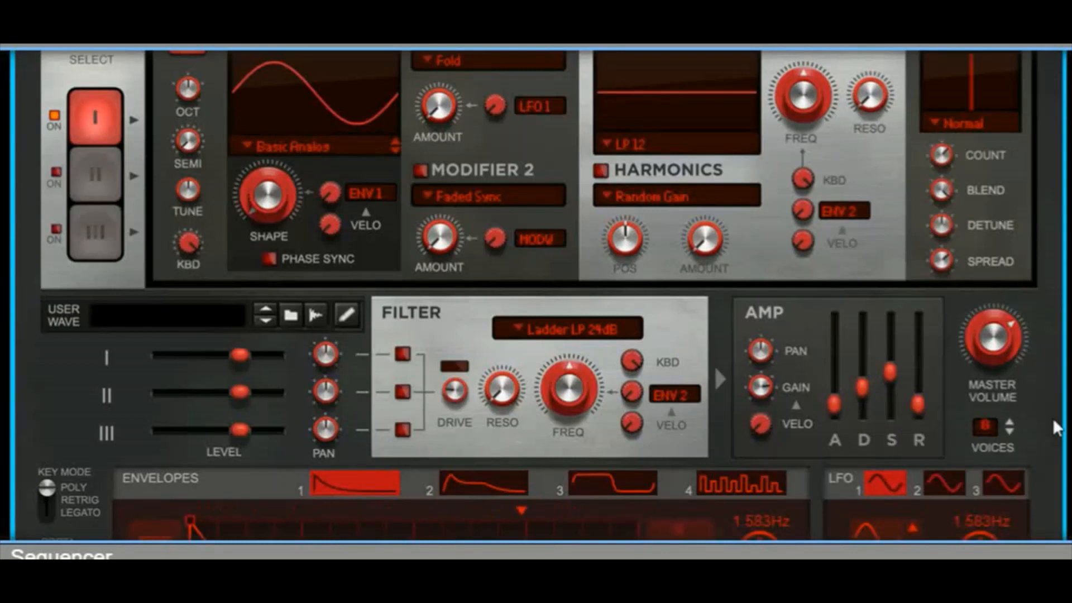
# Step: Make the synth monophonic by setting its voices to 1 and the key mode to Retrig
pyautogui.click(1011, 431)
pyautogui.scroll(-3, 90, 391)
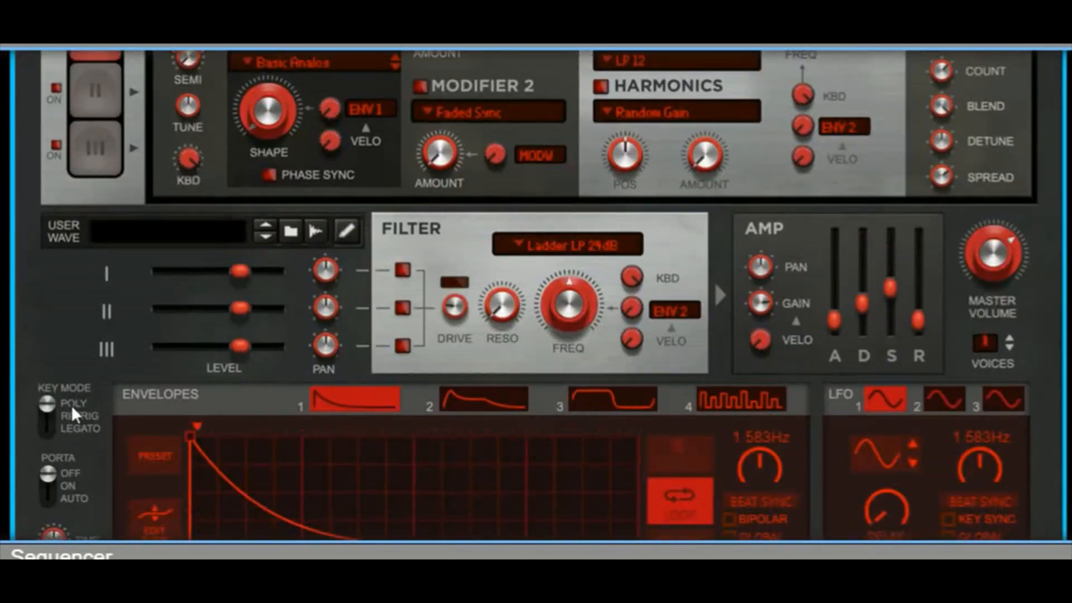
pyautogui.click(49, 416)
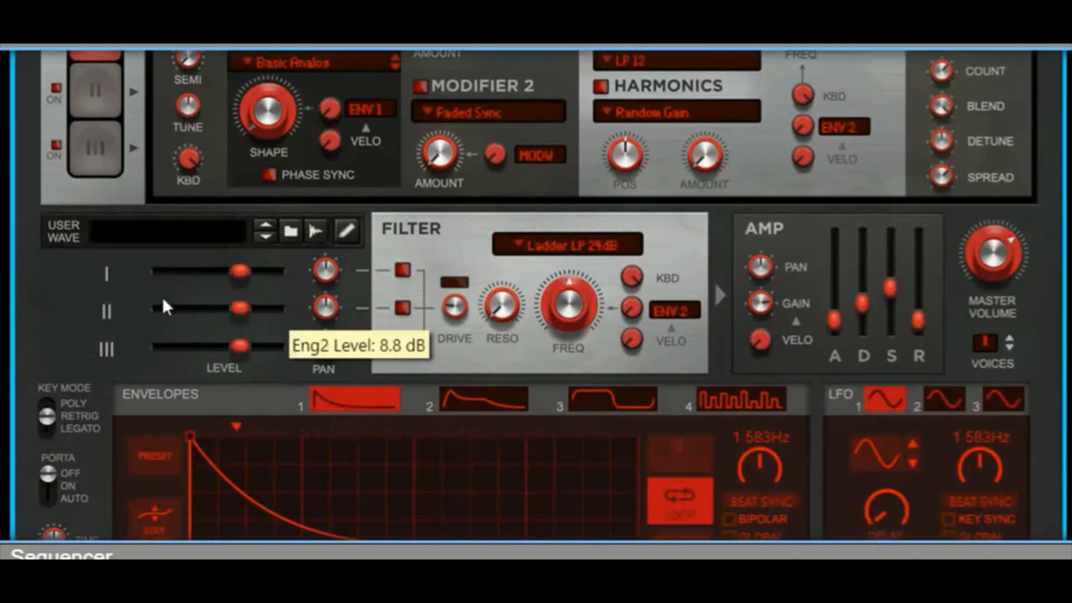
# Step: Shorten Envelope 1's decay with a new zero-level point at mid-length, and replace looping with sustain at that point
pyautogui.scroll(-5, 162, 298)
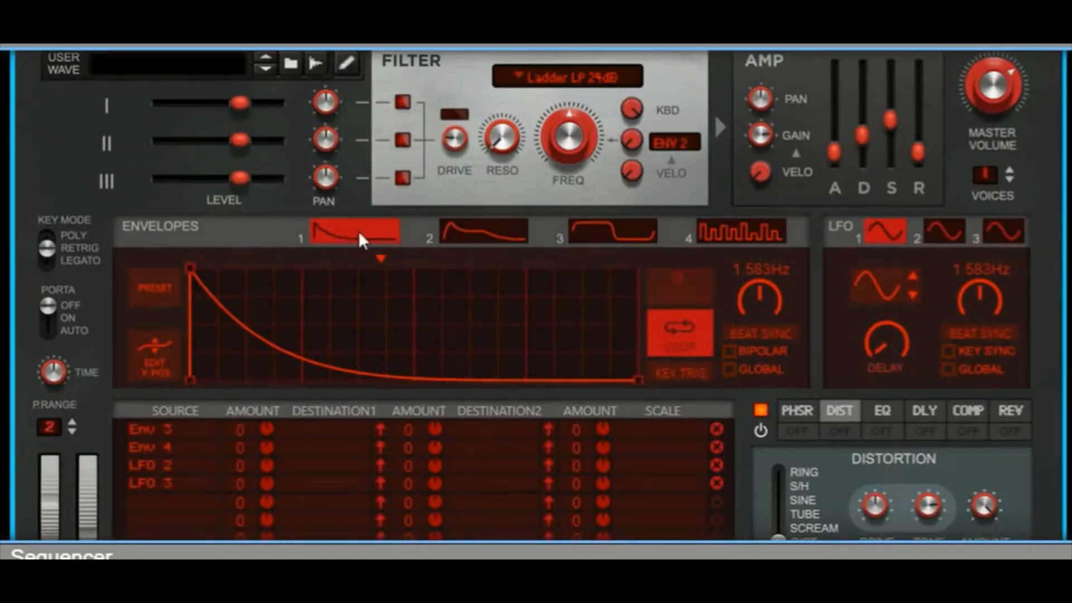
pyautogui.click(566, 378)
pyautogui.moveTo(567, 376); pyautogui.dragTo(418, 424)
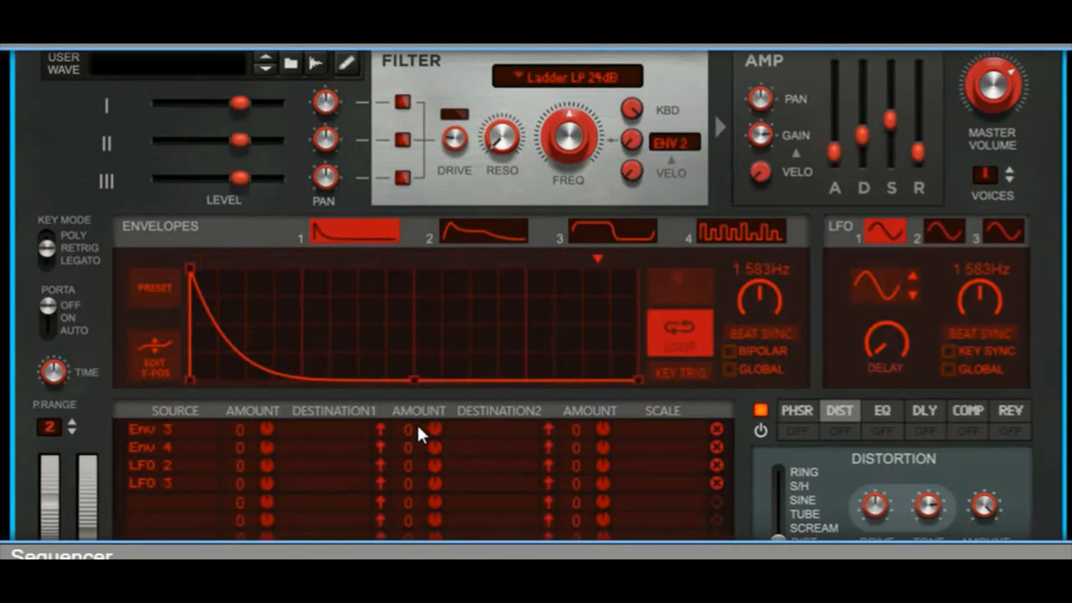
pyautogui.click(682, 324)
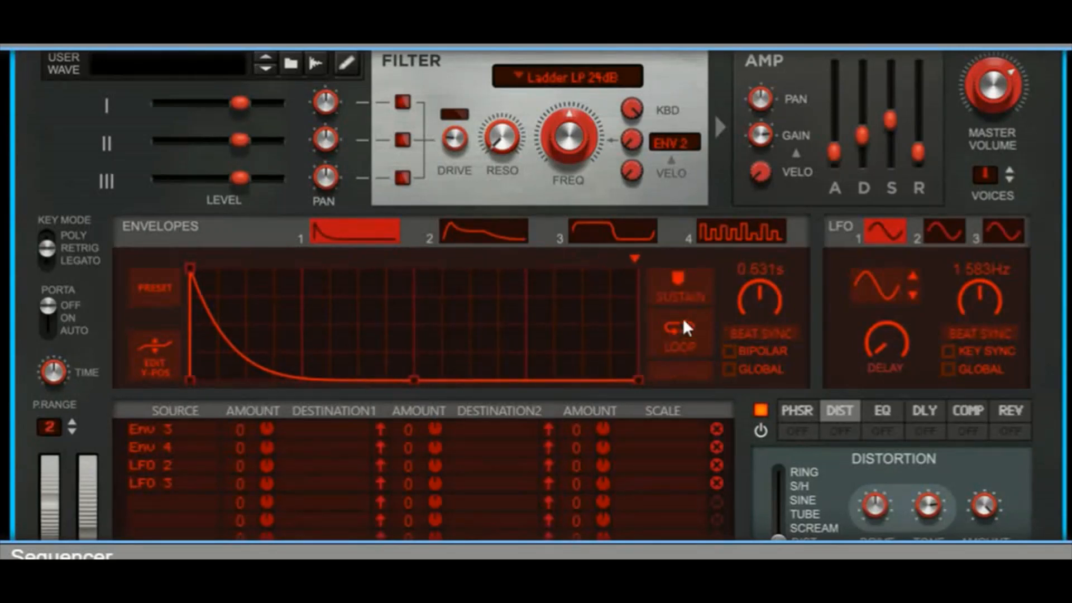
pyautogui.click(683, 292)
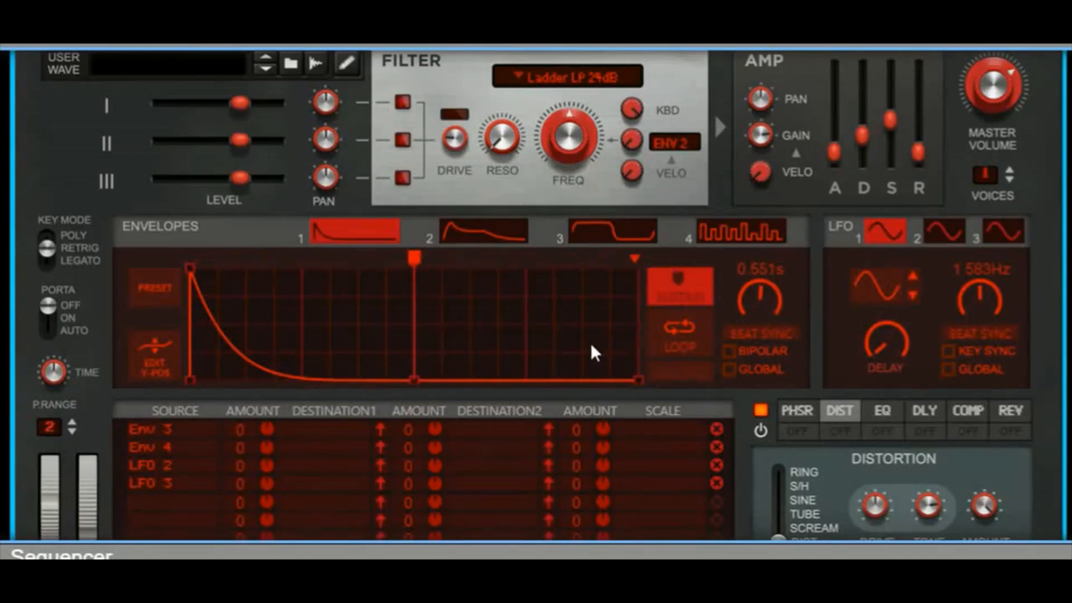
# Step: Lower engine 1's octave and give it a Saw-Triangle wave with Shape at maximum for a rising saw
pyautogui.scroll(3, 600, 359)
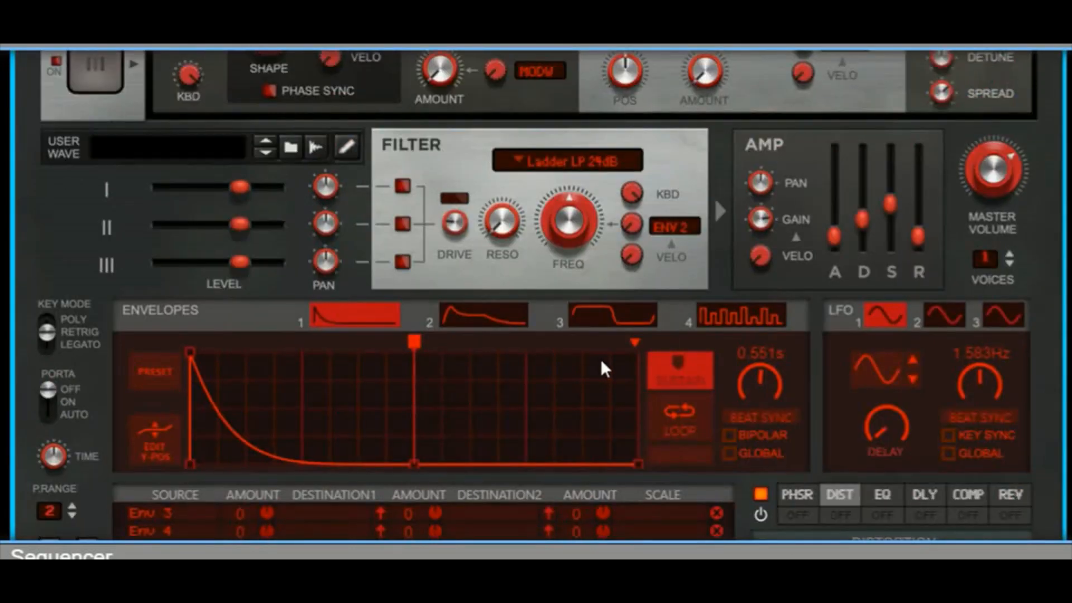
pyautogui.scroll(-3, 601, 358)
pyautogui.scroll(3, 600, 358)
pyautogui.scroll(3, 527, 240)
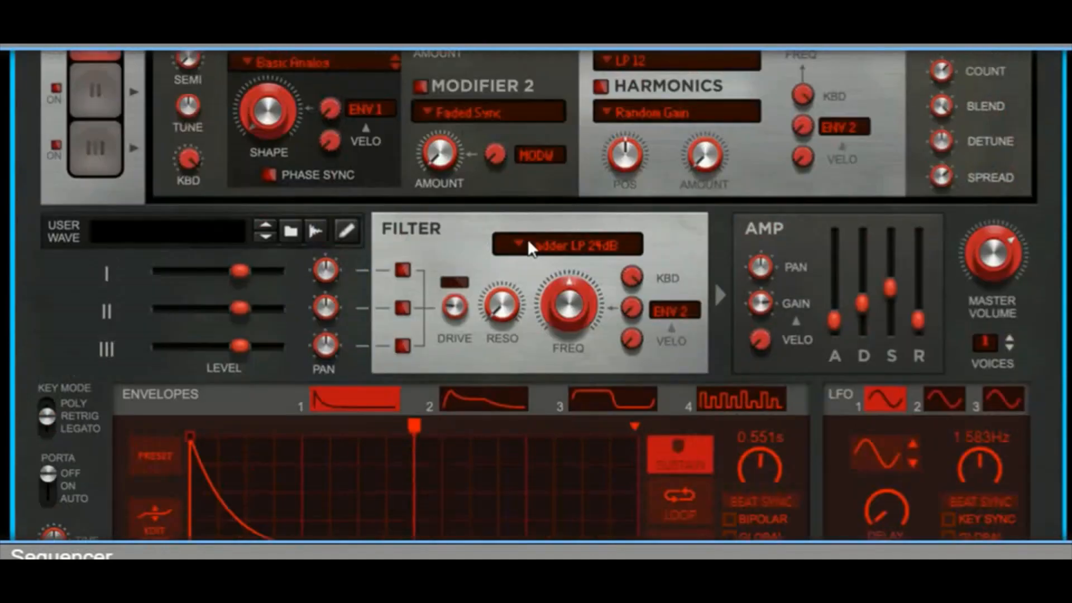
pyautogui.scroll(6, 527, 239)
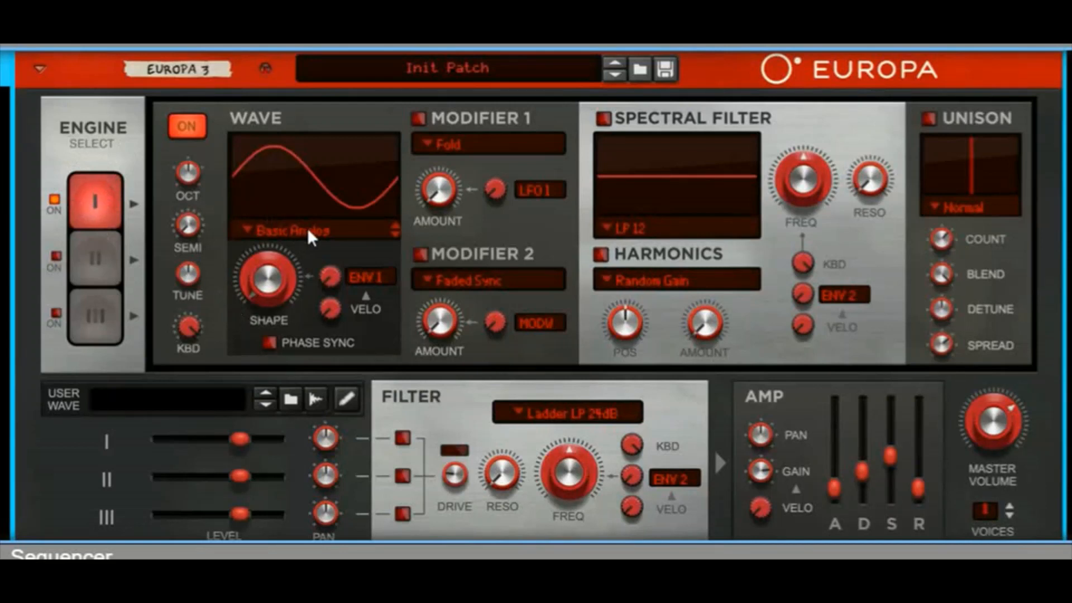
pyautogui.moveTo(192, 170); pyautogui.dragTo(186, 270)
pyautogui.click(313, 227)
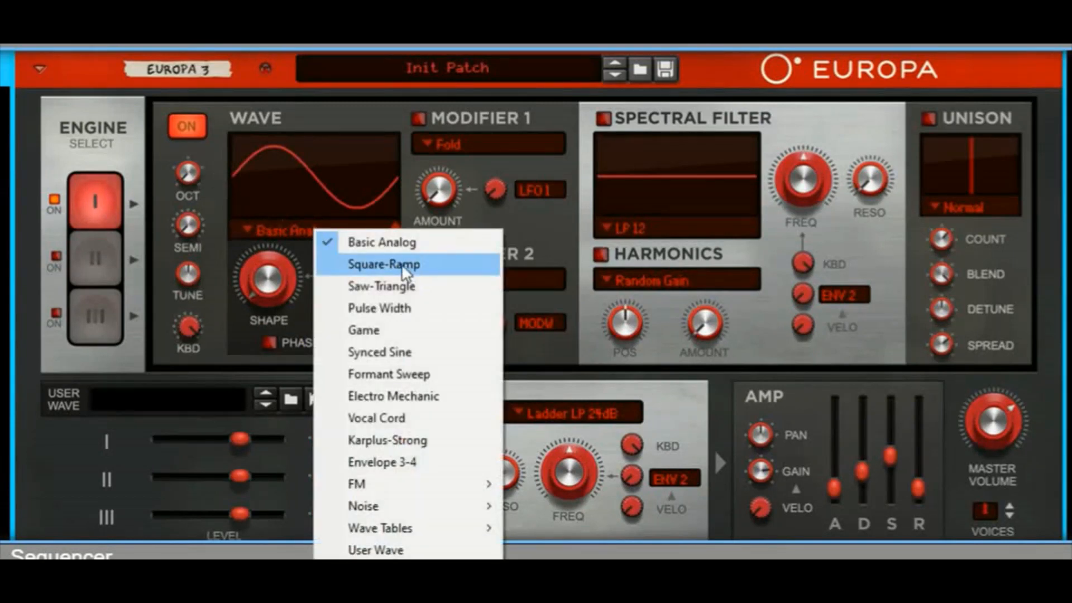
pyautogui.click(394, 282)
pyautogui.moveTo(270, 289); pyautogui.dragTo(278, 139)
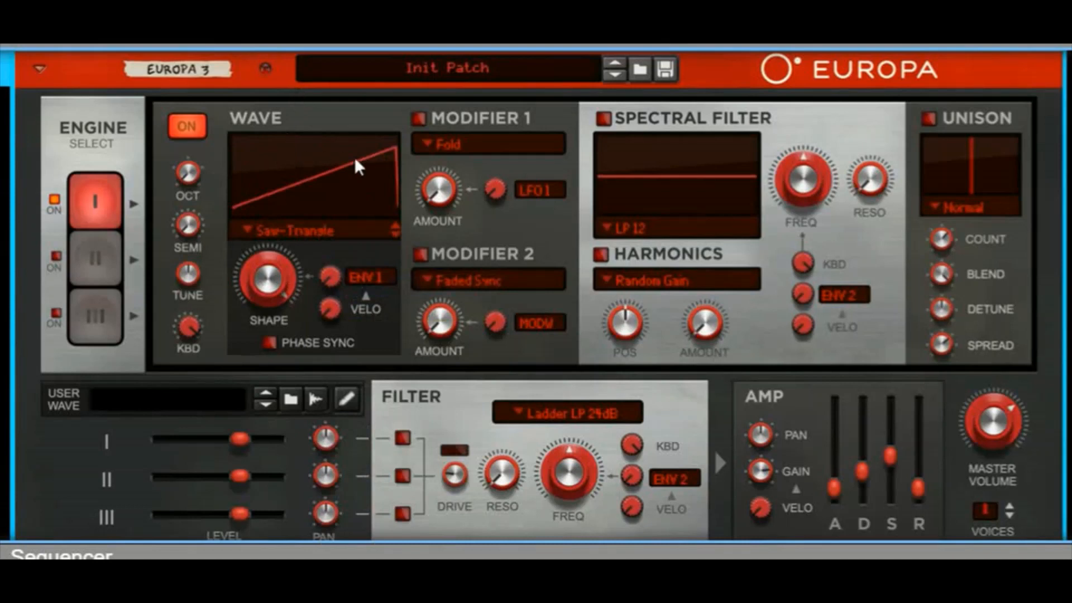
# Step: Turn on engine 2 at octave 1 and give it a Saw-Triangle wave with Shape at maximum
pyautogui.click(56, 256)
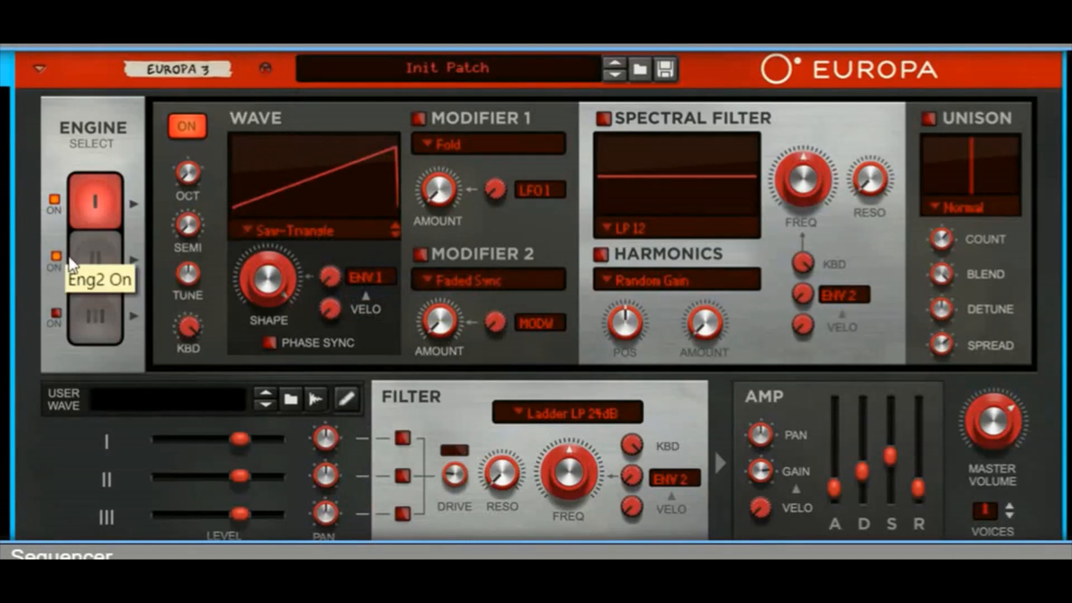
pyautogui.click(99, 257)
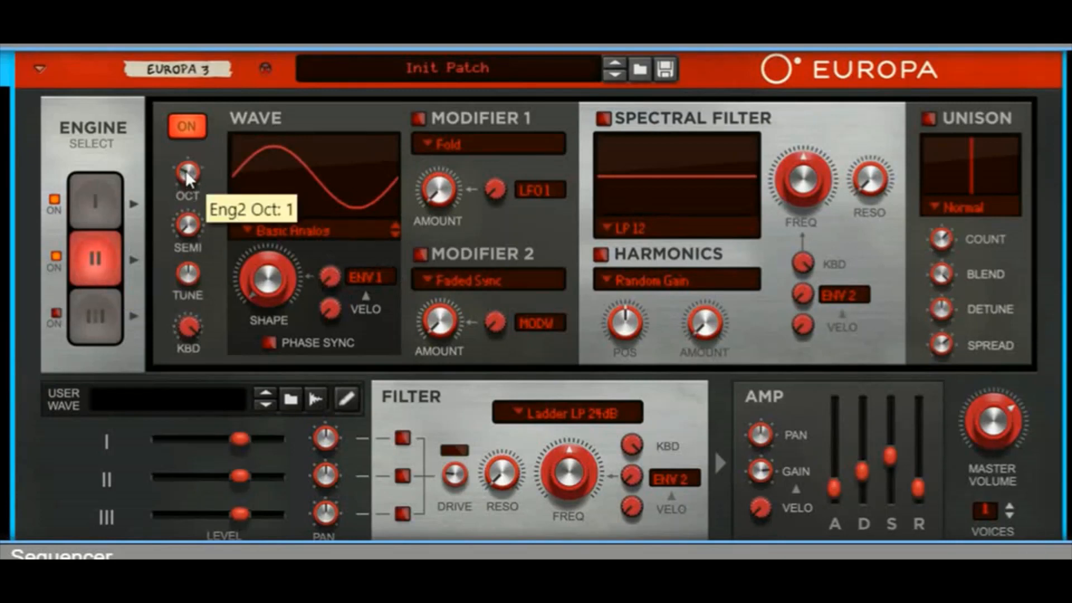
pyautogui.click(325, 234)
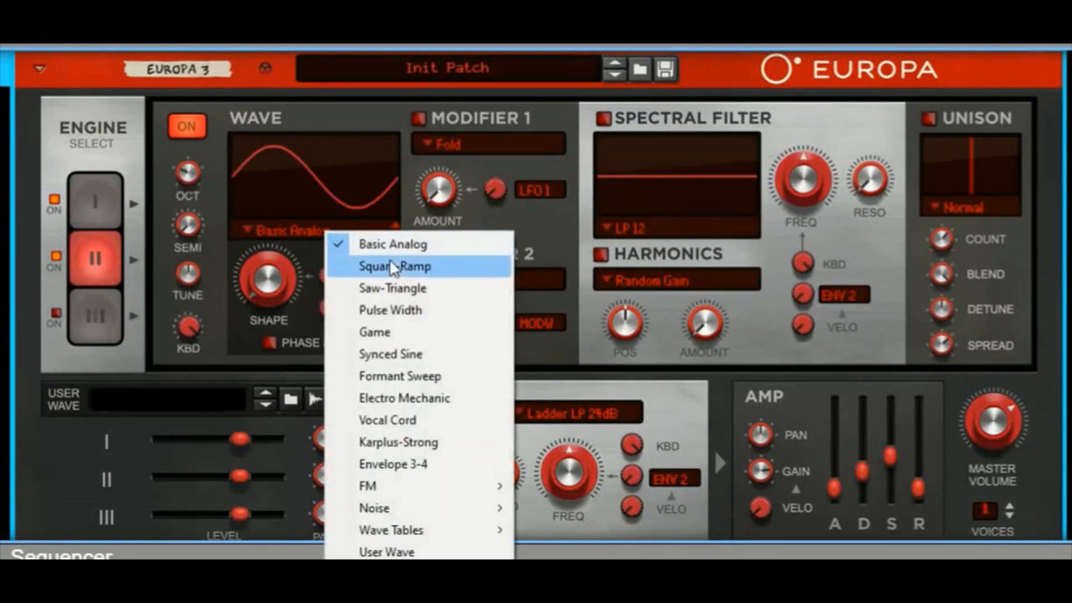
pyautogui.click(412, 287)
pyautogui.moveTo(269, 290); pyautogui.dragTo(324, 48)
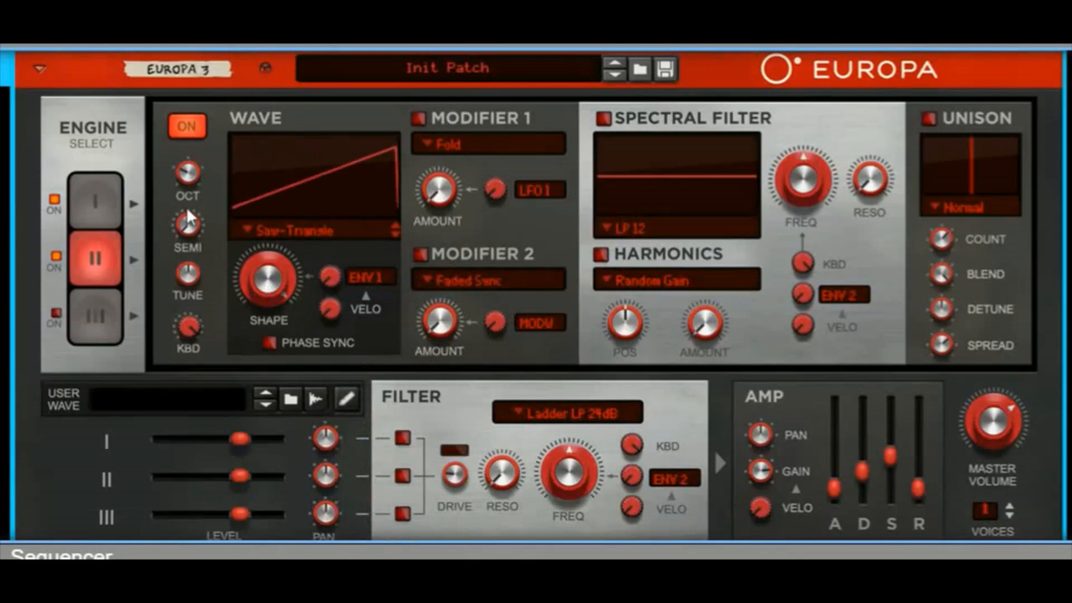
# Step: Turn on engine 3 with a lowered octave and a Saw-Triangle wave with Shape at maximum
pyautogui.click(90, 324)
pyautogui.click(337, 233)
pyautogui.click(380, 287)
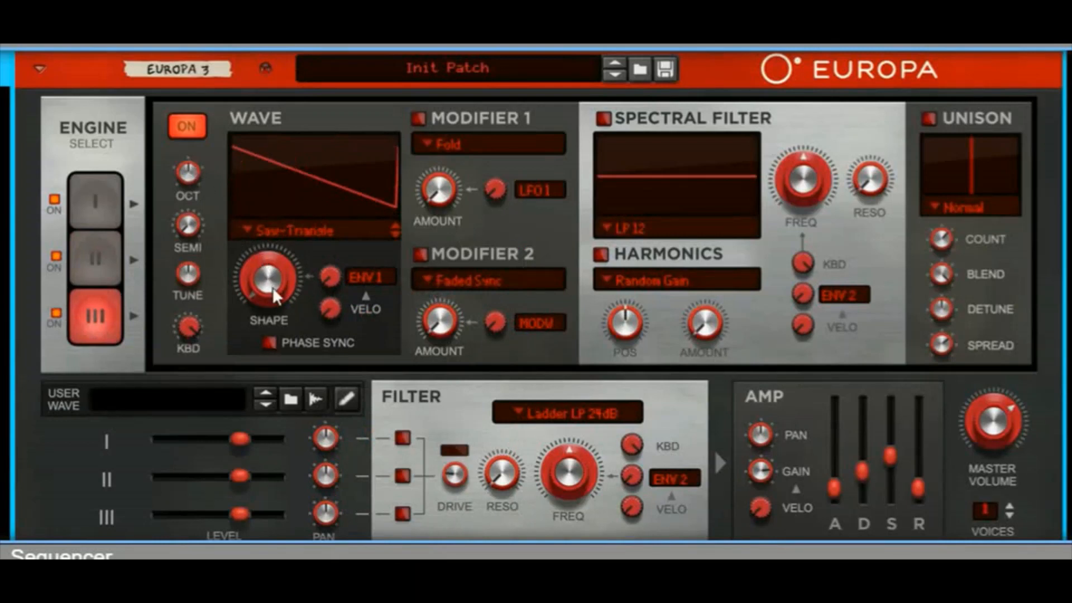
pyautogui.moveTo(273, 287); pyautogui.dragTo(291, 89)
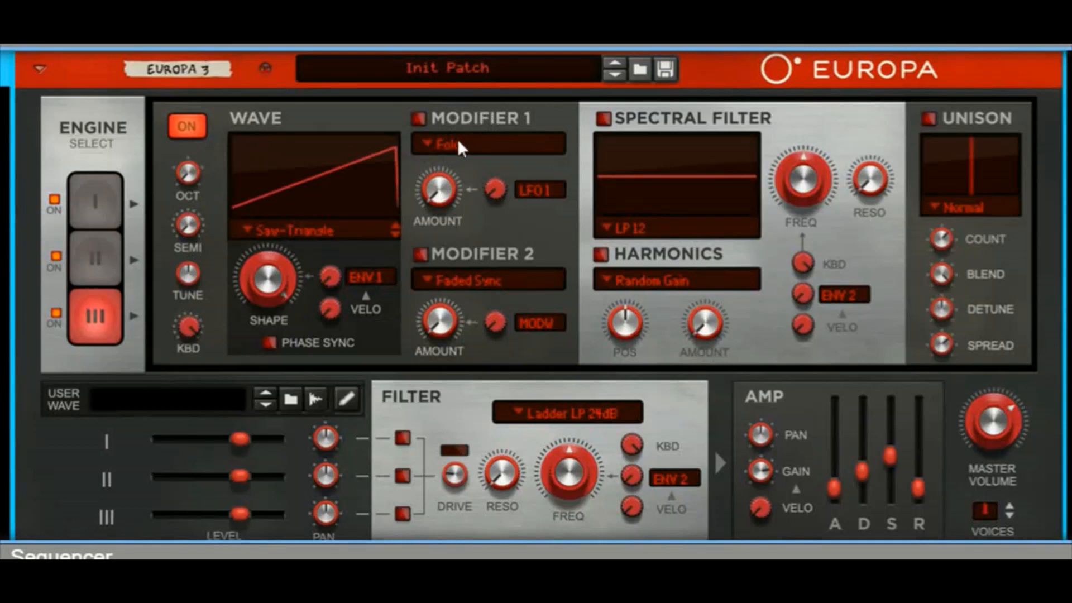
# Step: Enable the Fold modifier in engine 3's Modifier 1 slot and raise its amount to just under halfway
pyautogui.click(419, 118)
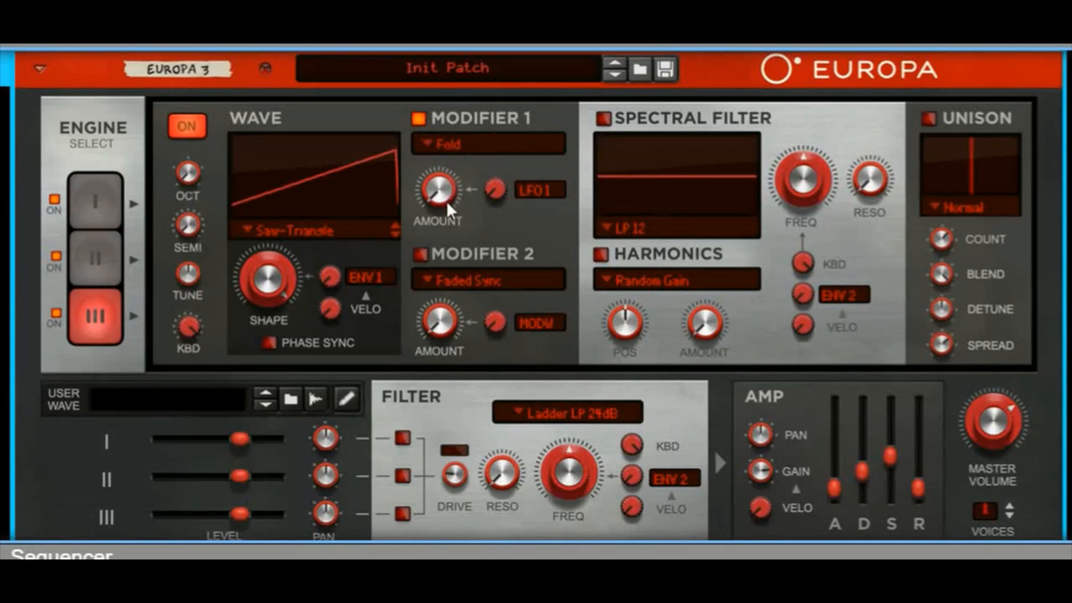
pyautogui.moveTo(447, 203); pyautogui.dragTo(421, 253)
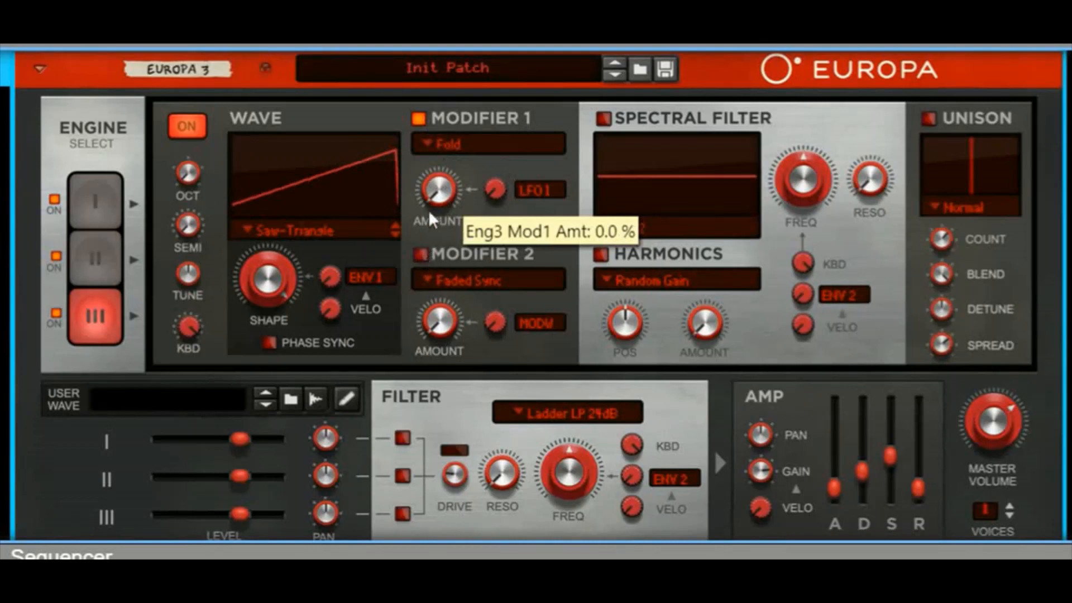
pyautogui.moveTo(440, 196); pyautogui.dragTo(447, 151)
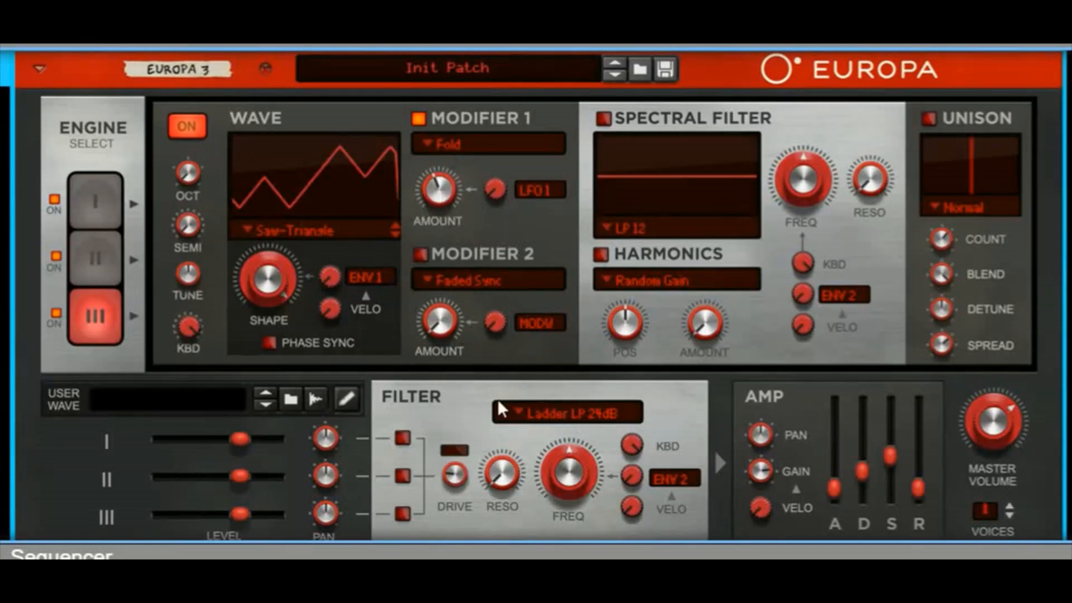
# Step: Enable engine 1's LP 12 spectral filter with its frequency at 18.8 % and Envelope 1 as the modulation source
pyautogui.click(107, 198)
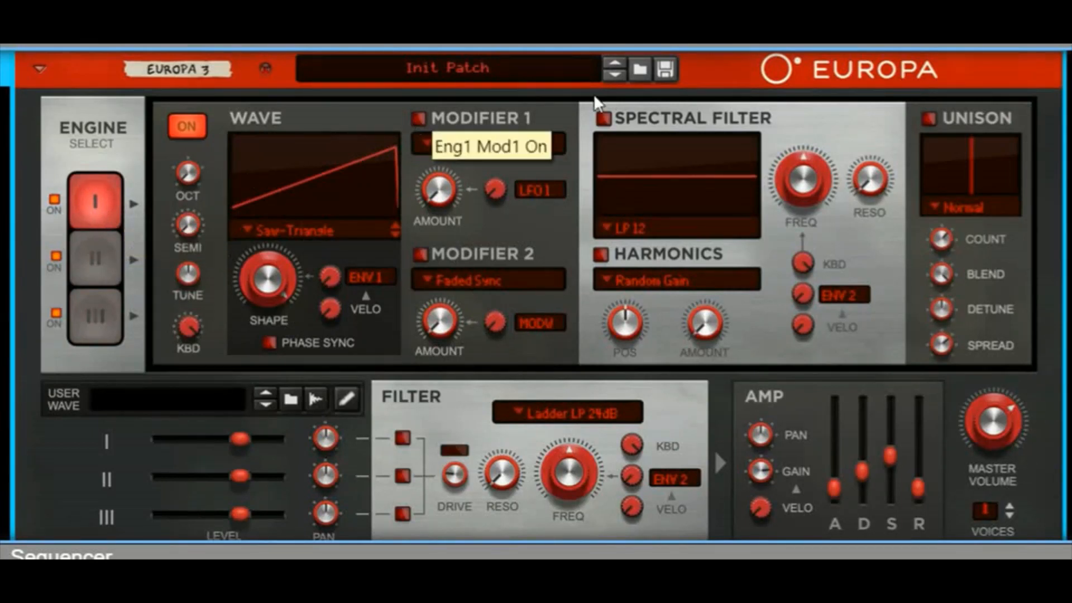
pyautogui.click(602, 118)
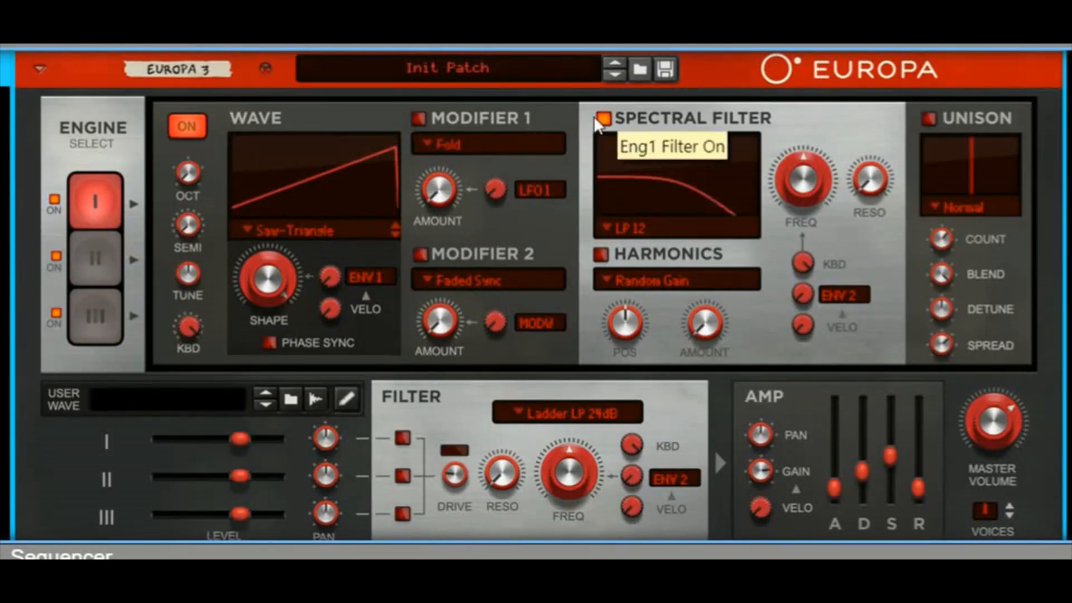
pyautogui.moveTo(810, 179); pyautogui.dragTo(786, 203)
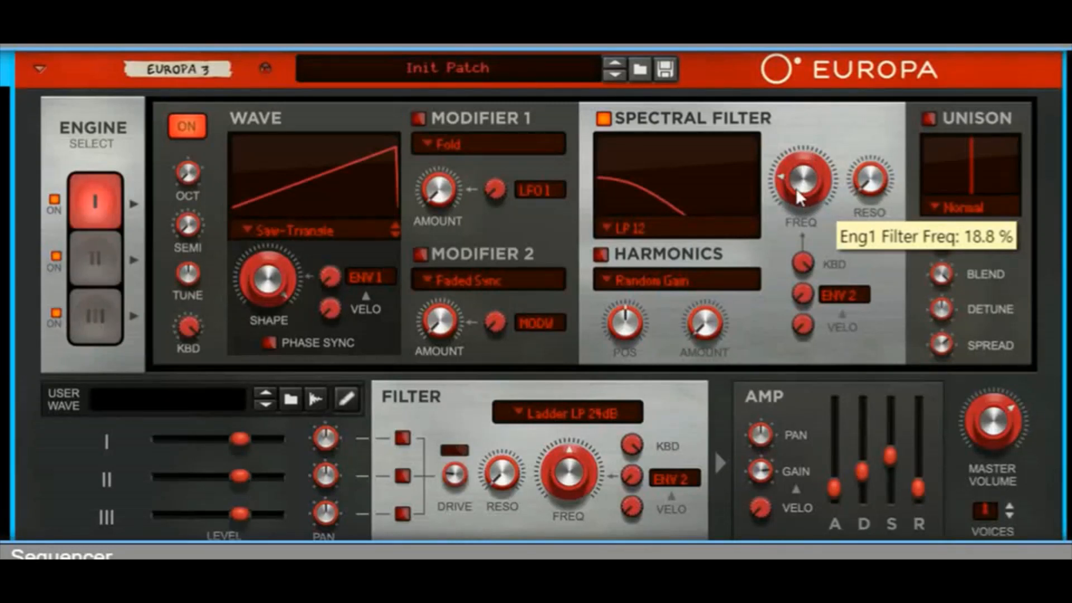
pyautogui.click(838, 294)
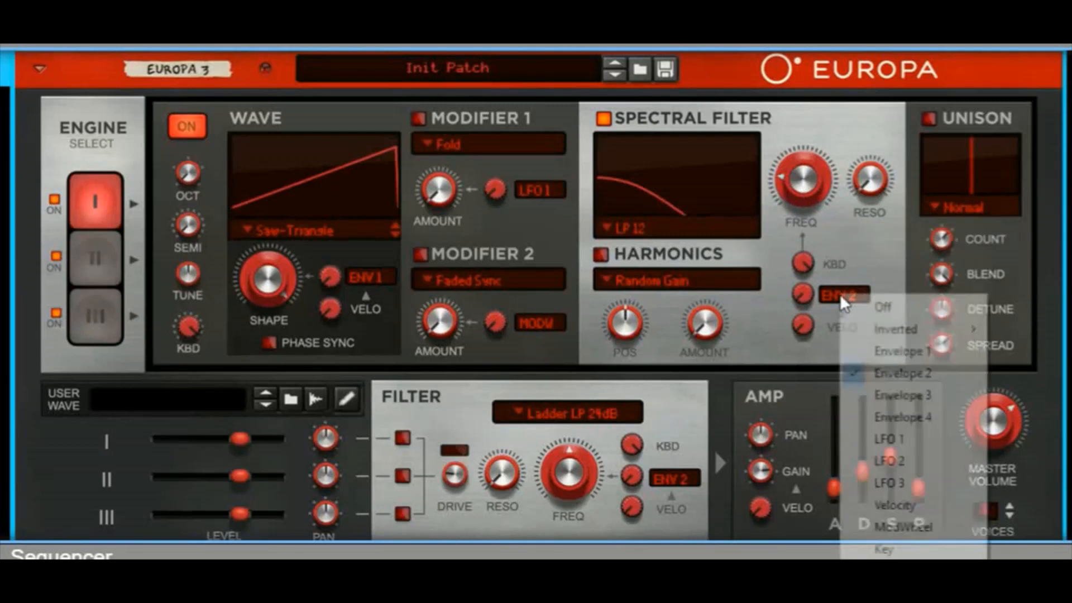
pyautogui.click(884, 343)
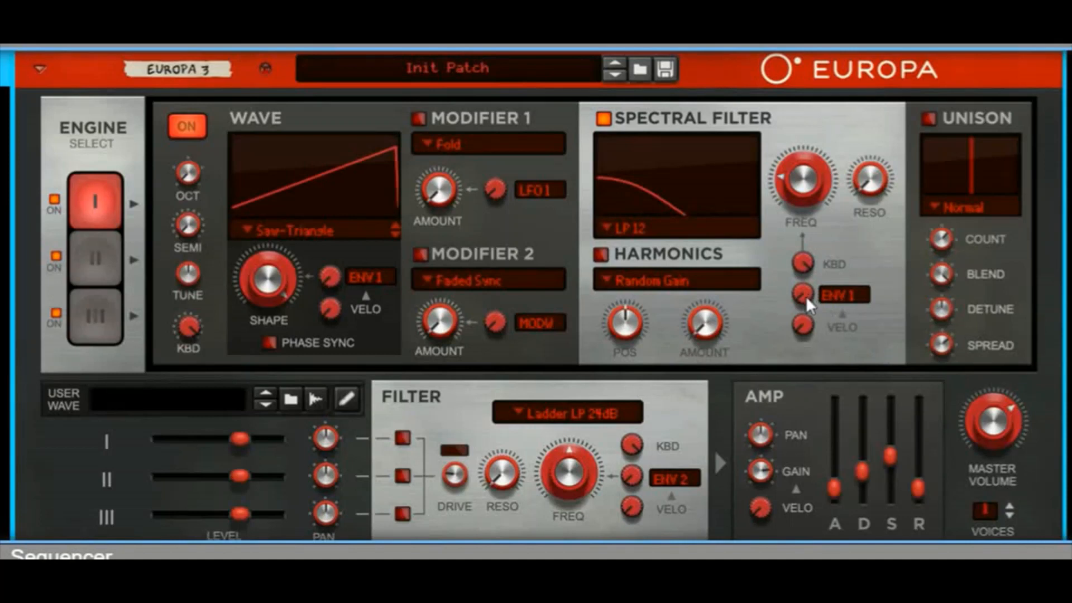
# Step: Set engine 1's spectral filter modulation amount to 79.7 % and enable its Unison with a reduced Spread
pyautogui.moveTo(806, 296); pyautogui.dragTo(806, 220)
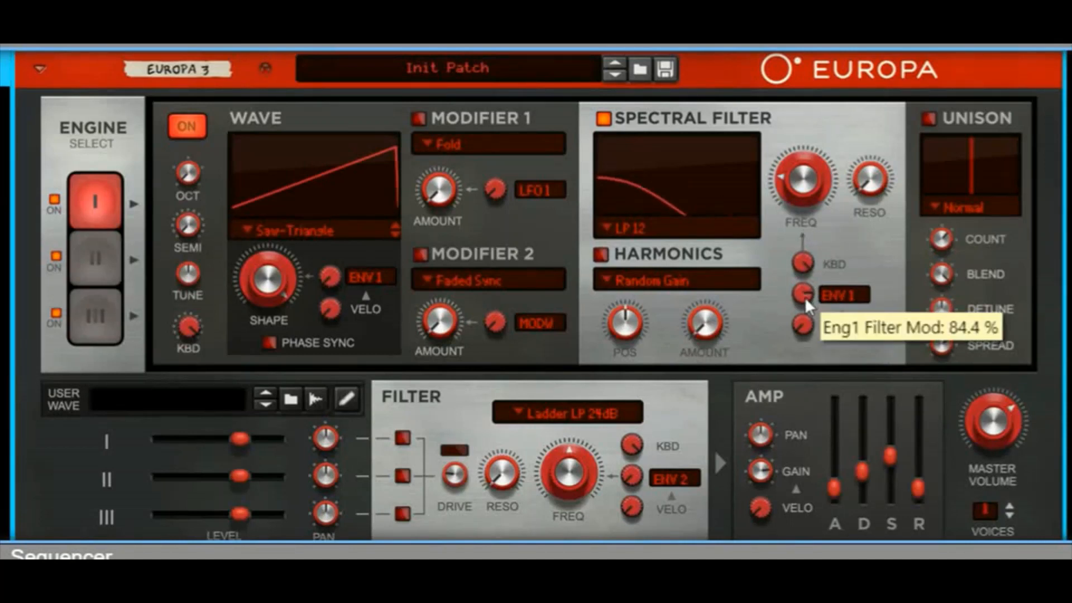
pyautogui.moveTo(805, 296); pyautogui.dragTo(798, 301)
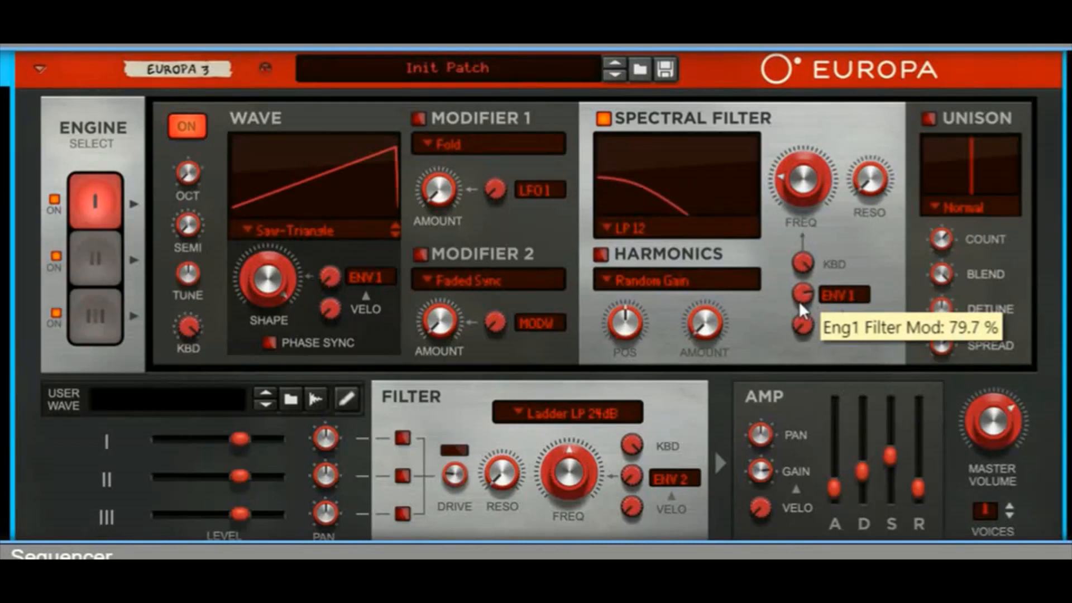
pyautogui.click(930, 121)
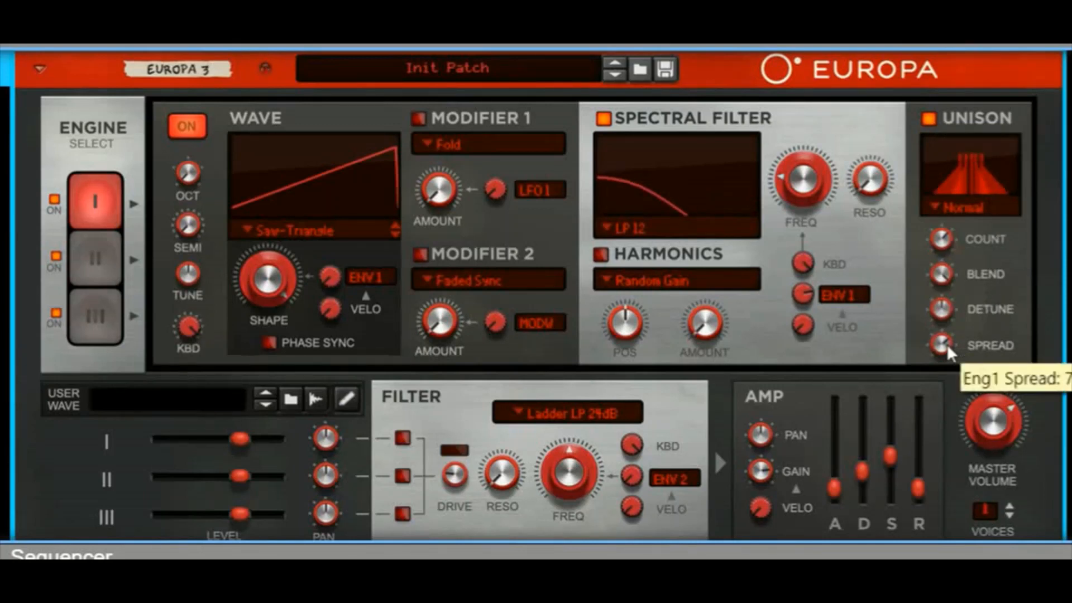
pyautogui.moveTo(947, 345); pyautogui.dragTo(937, 364)
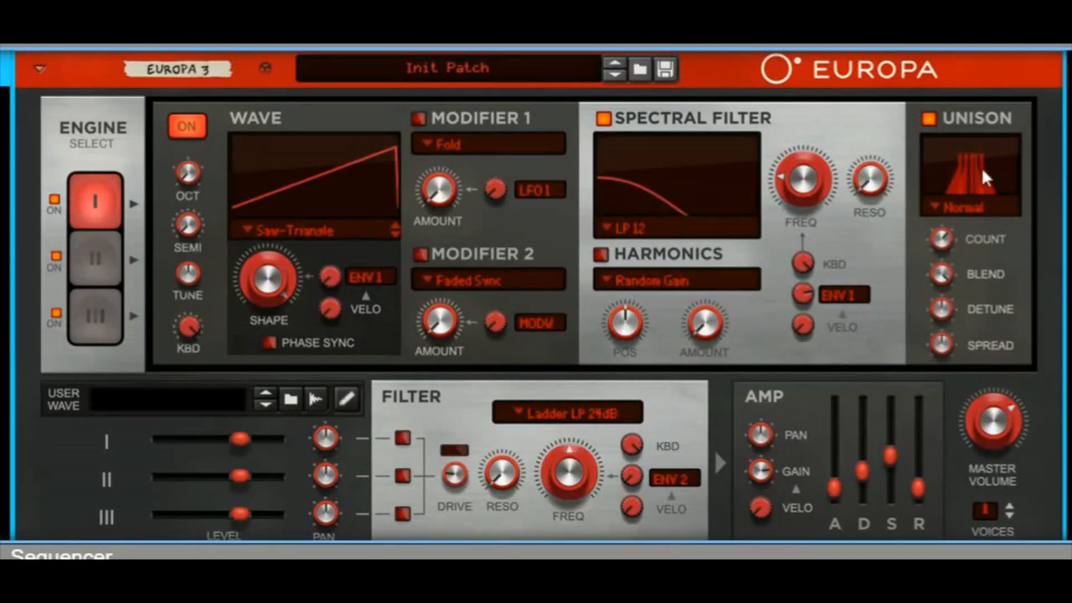
# Step: Enable engine 2's LP 12 spectral filter with a low frequency and raise its modulation amount with Envelope 1 as the source
pyautogui.click(101, 262)
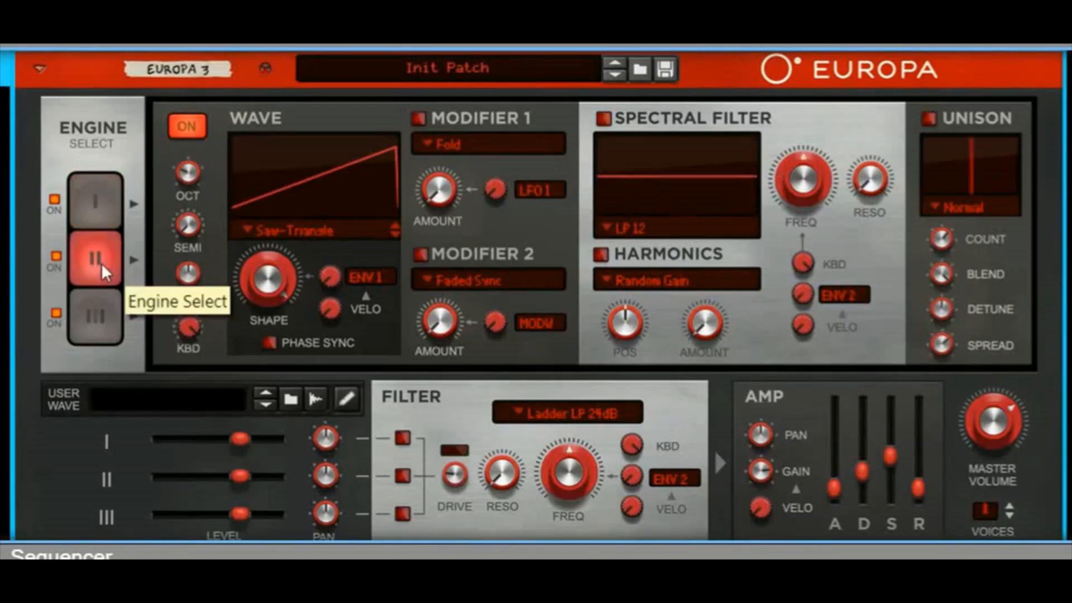
pyautogui.click(604, 117)
pyautogui.moveTo(802, 181); pyautogui.dragTo(775, 200)
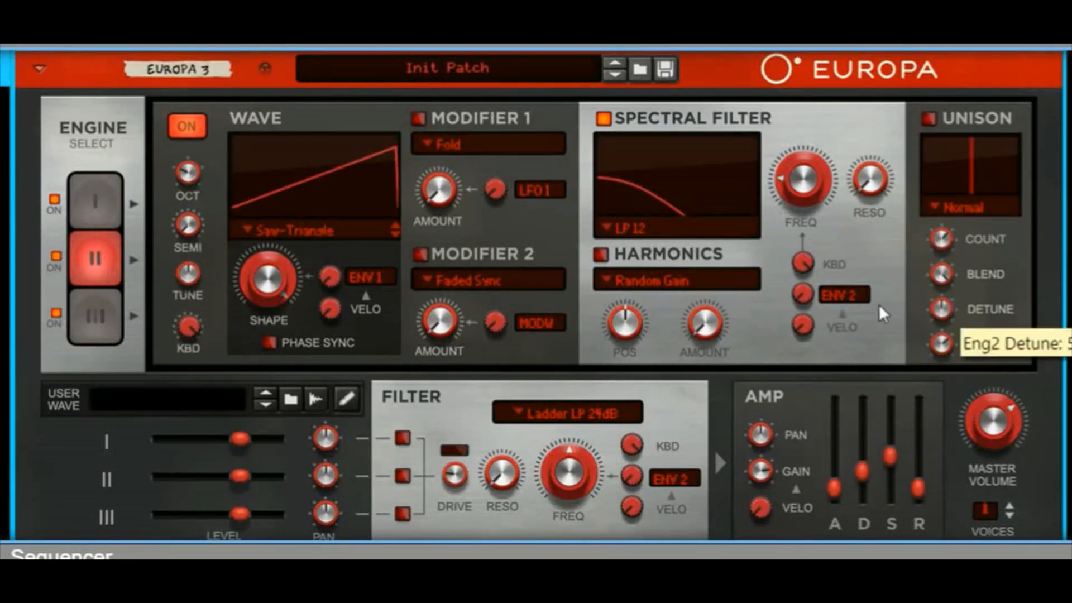
pyautogui.click(842, 296)
pyautogui.click(863, 355)
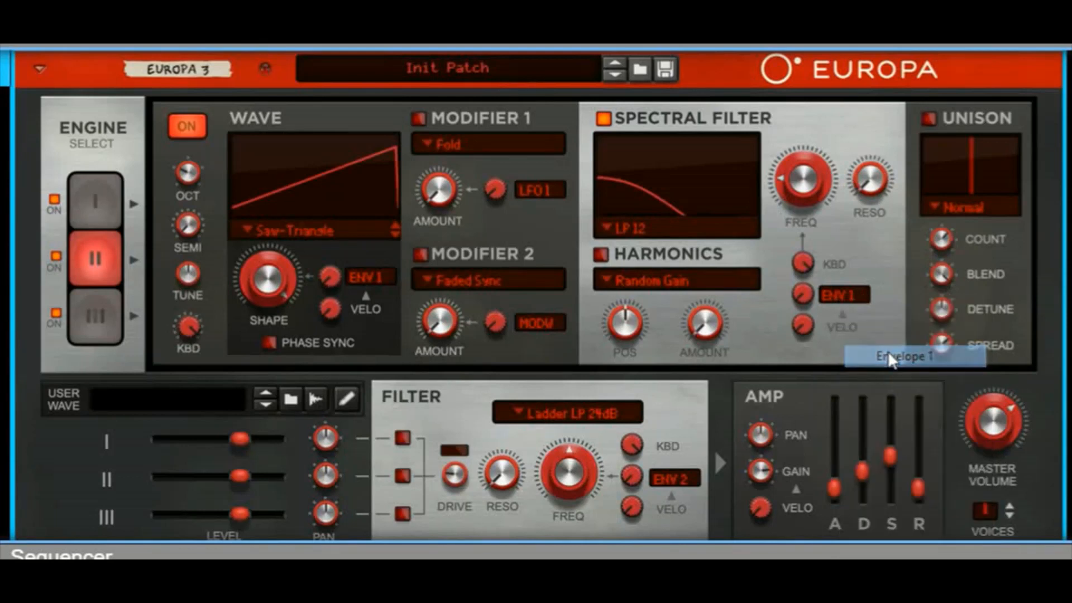
pyautogui.moveTo(802, 297); pyautogui.dragTo(833, 141)
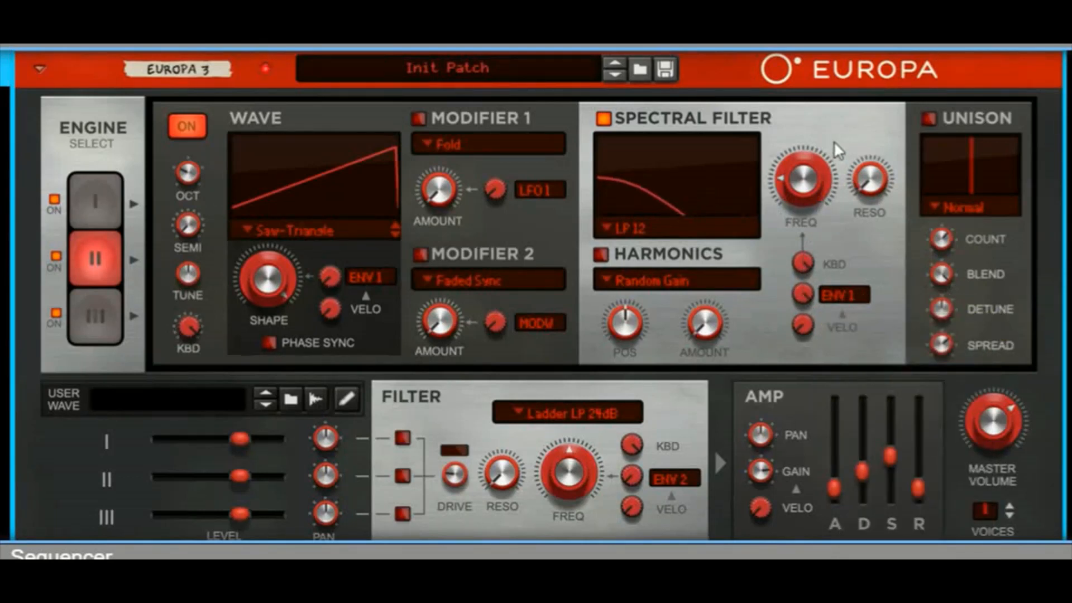
# Step: Enable engine 3's LP 12 spectral filter with a low frequency and resonance just under halfway, and turn on its Unison
pyautogui.click(101, 310)
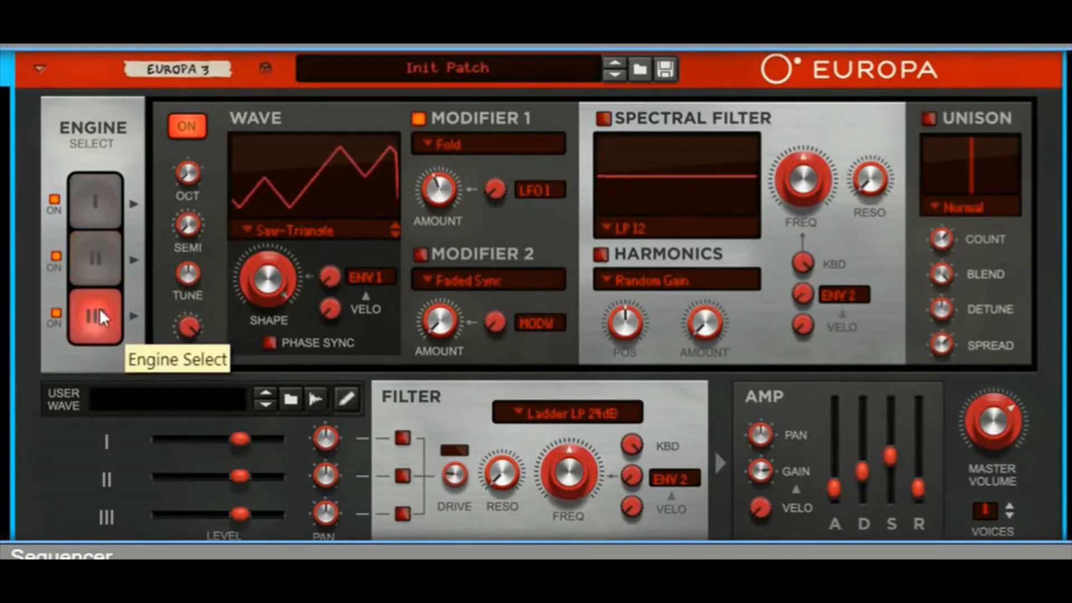
pyautogui.click(603, 118)
pyautogui.moveTo(802, 187); pyautogui.dragTo(788, 209)
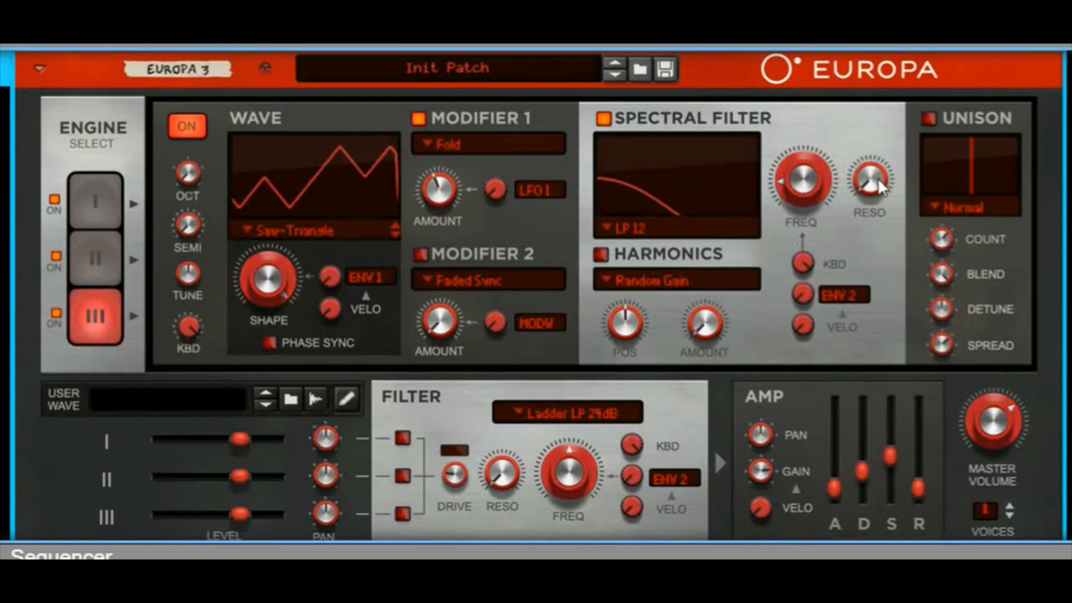
pyautogui.moveTo(880, 186)
pyautogui.mouseDown()
pyautogui.moveTo(883, 142)
pyautogui.moveTo(871, 166)
pyautogui.moveTo(887, 175)
pyautogui.moveTo(868, 184)
pyautogui.mouseUp()
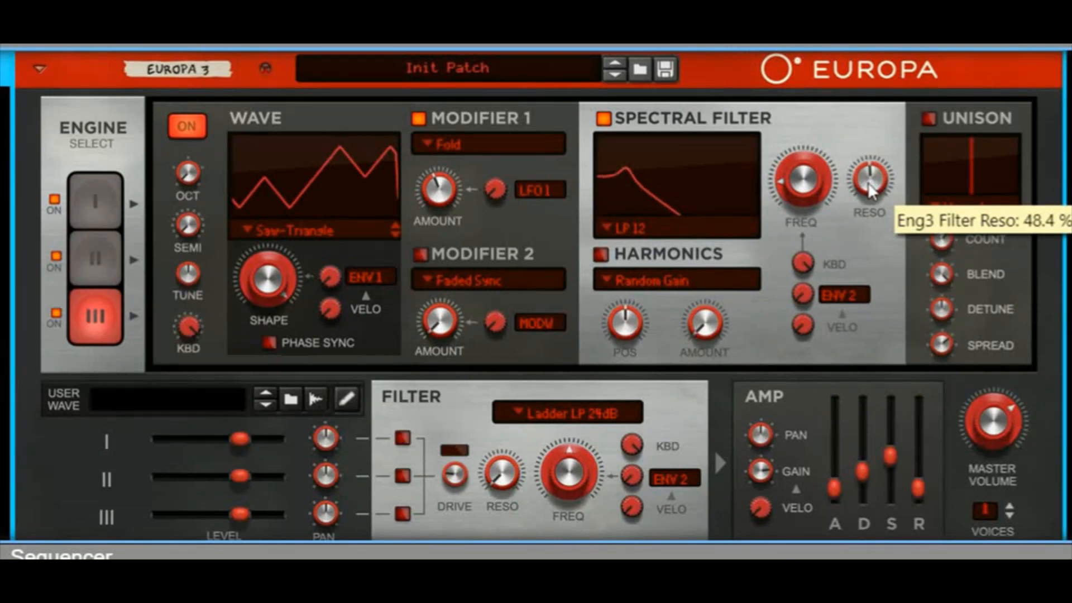
pyautogui.moveTo(869, 185)
pyautogui.mouseDown()
pyautogui.moveTo(874, 304)
pyautogui.moveTo(905, 163)
pyautogui.moveTo(888, 188)
pyautogui.mouseUp()
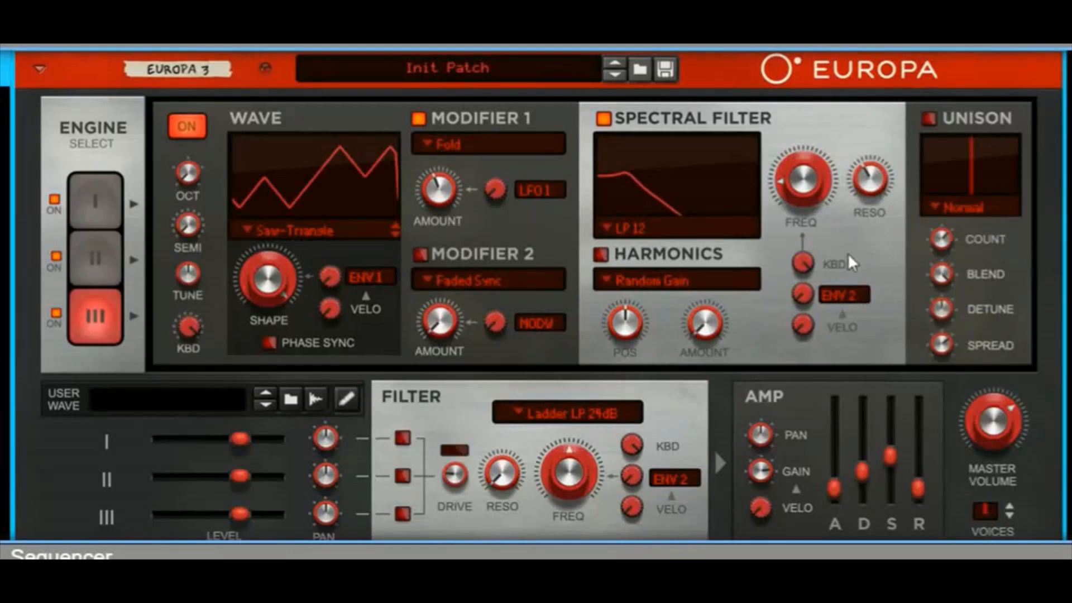
pyautogui.click(929, 118)
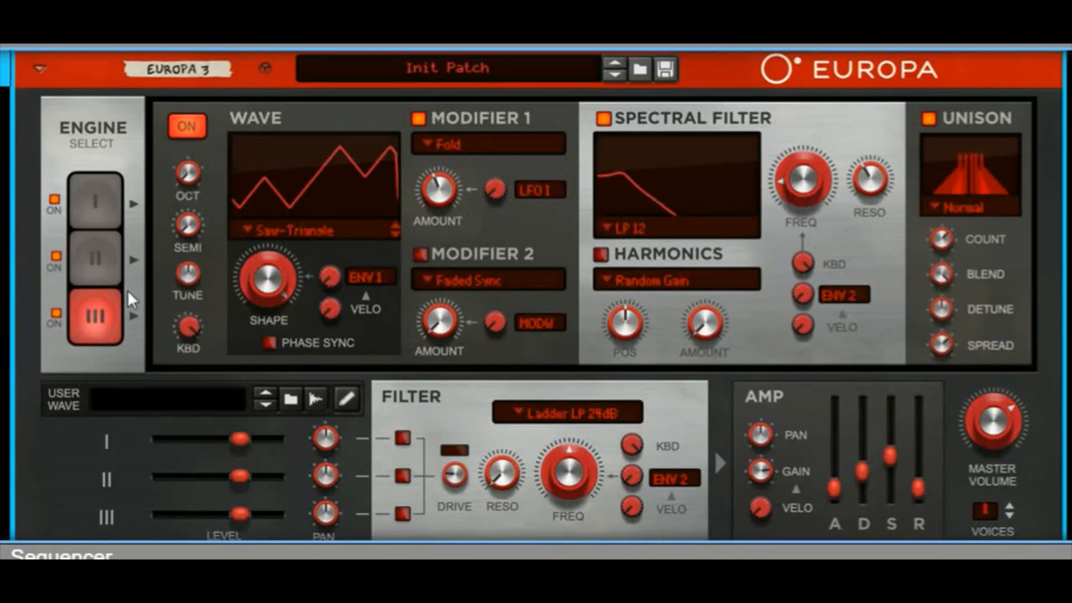
# Step: Change the main filter type to SVF HP 12dB
pyautogui.scroll(-3, 134, 296)
pyautogui.scroll(-3, 134, 297)
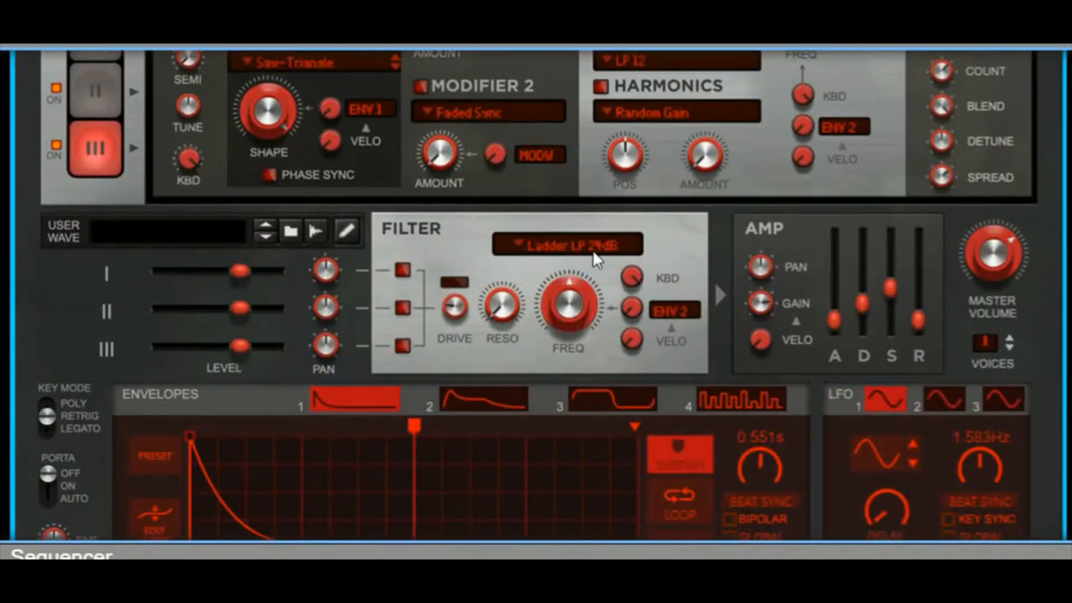
pyautogui.click(560, 246)
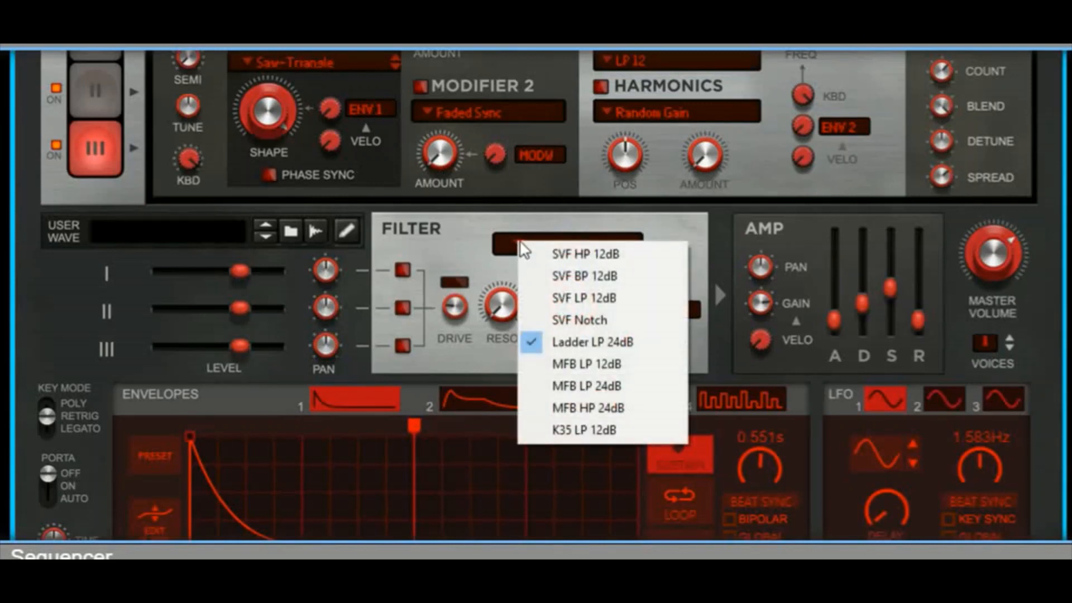
pyautogui.click(557, 254)
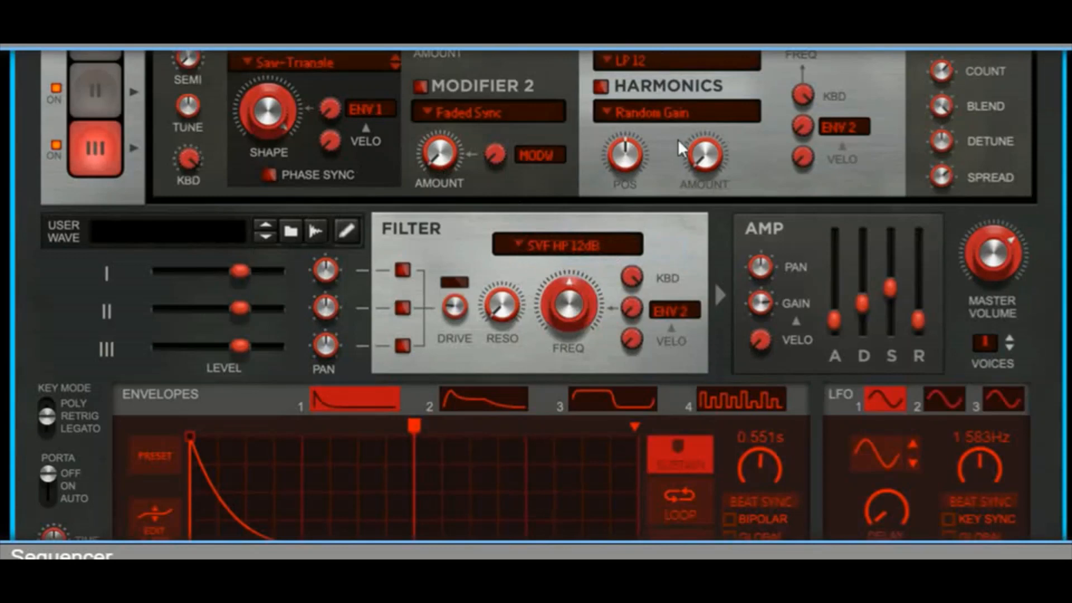
# Step: Modulate engine 3's spectral filter from Envelope 1 with an amount of 100 %, and compare it with engine 2
pyautogui.scroll(3, 678, 143)
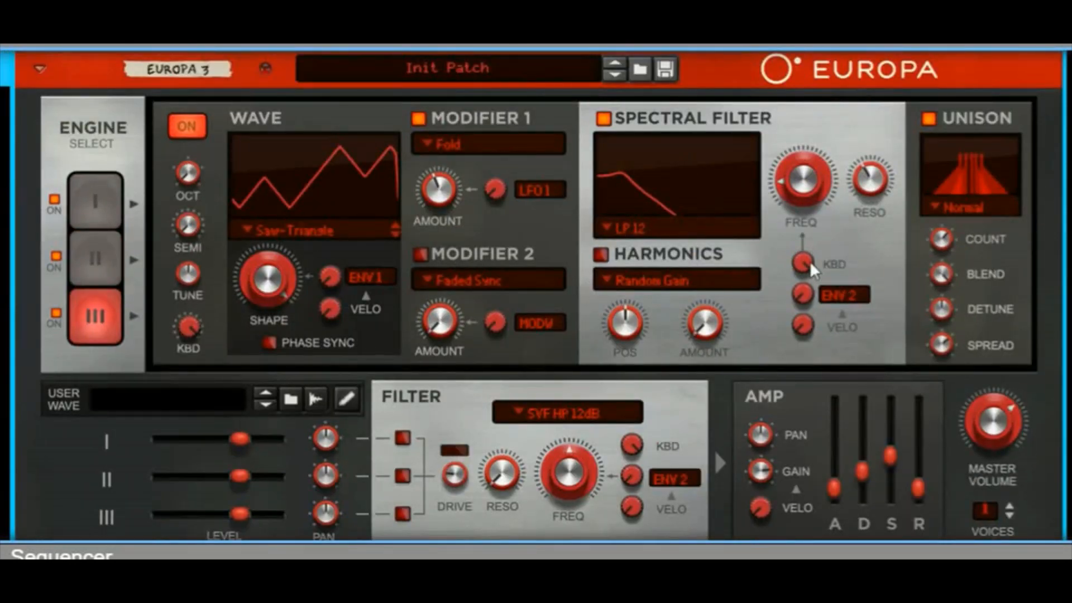
pyautogui.click(837, 294)
pyautogui.click(873, 349)
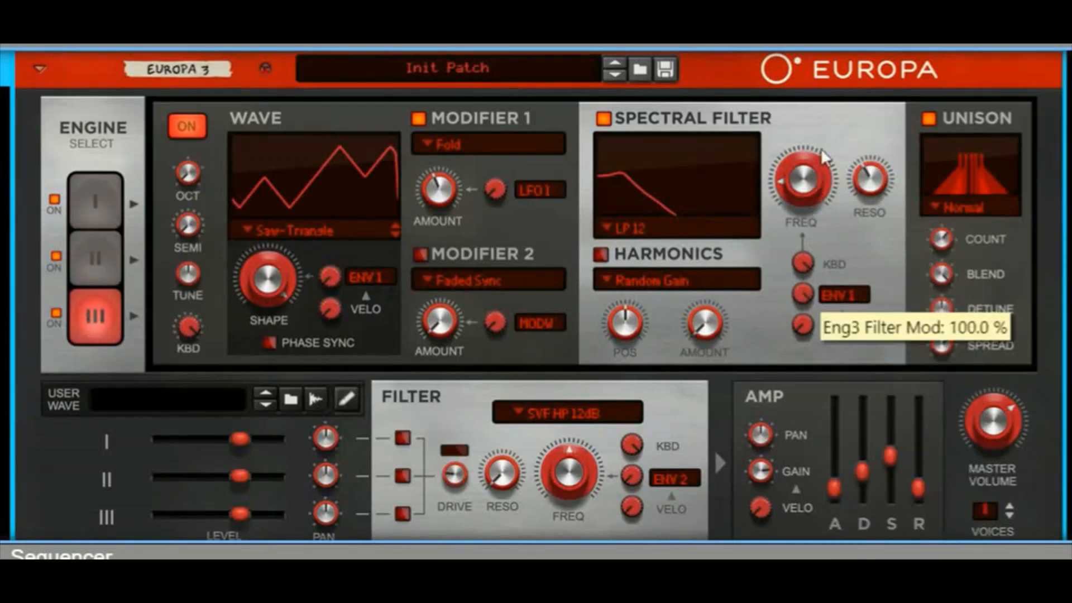
pyautogui.click(97, 262)
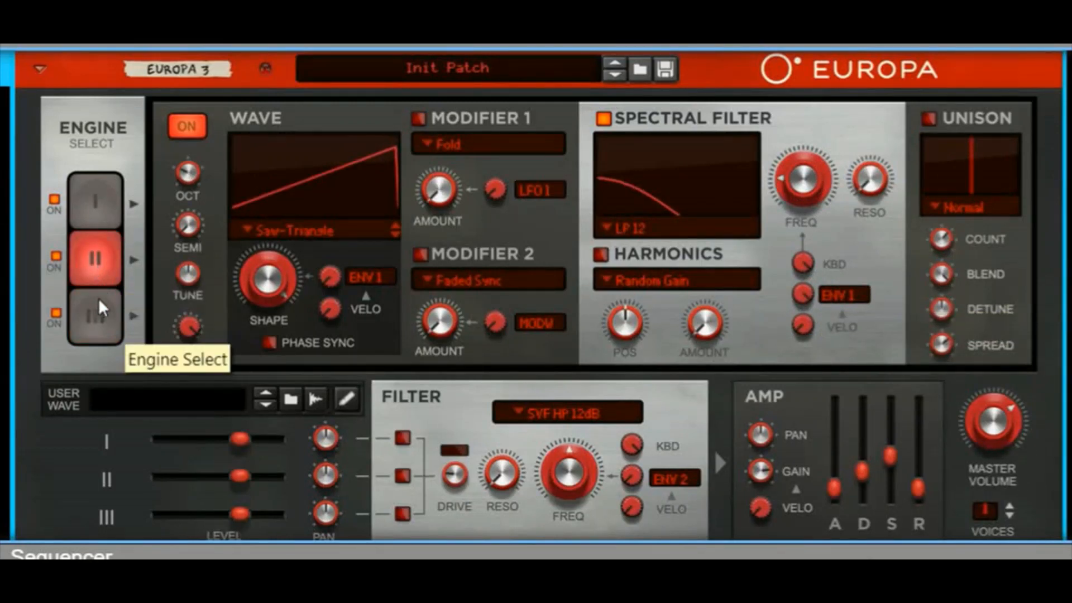
pyautogui.click(93, 310)
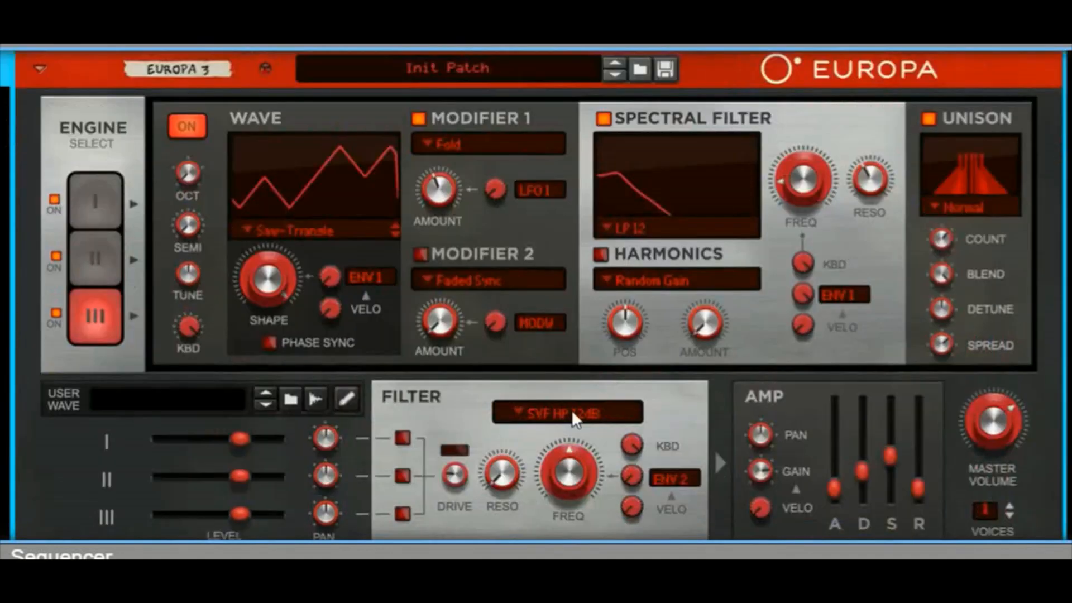
# Step: Lower the main filter frequency to 96.9 Hz and engine 3's level to -37.8 dB
pyautogui.moveTo(567, 435); pyautogui.dragTo(550, 504)
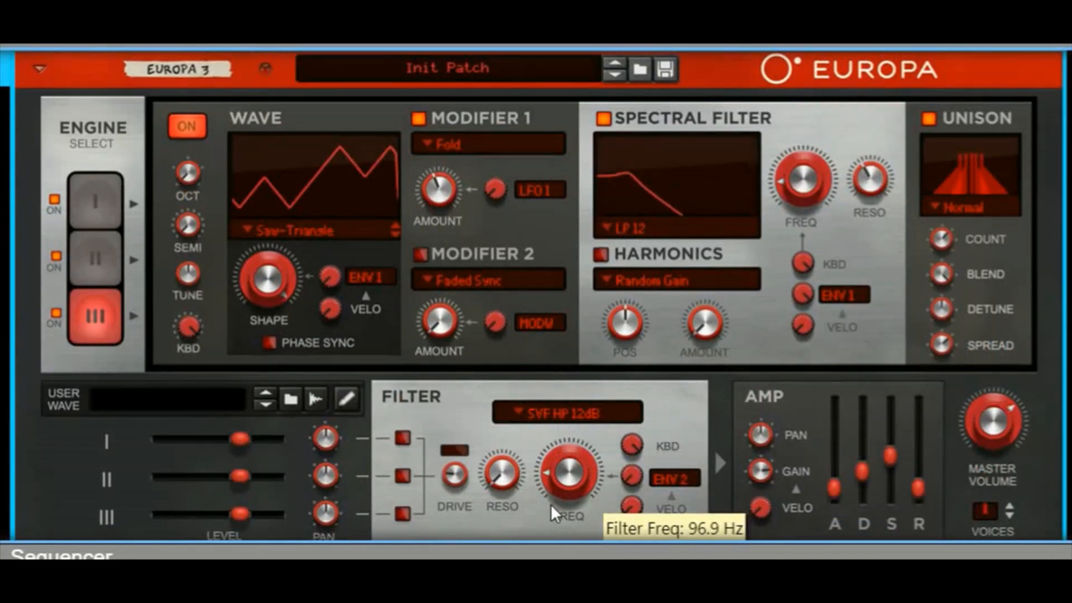
pyautogui.moveTo(504, 478)
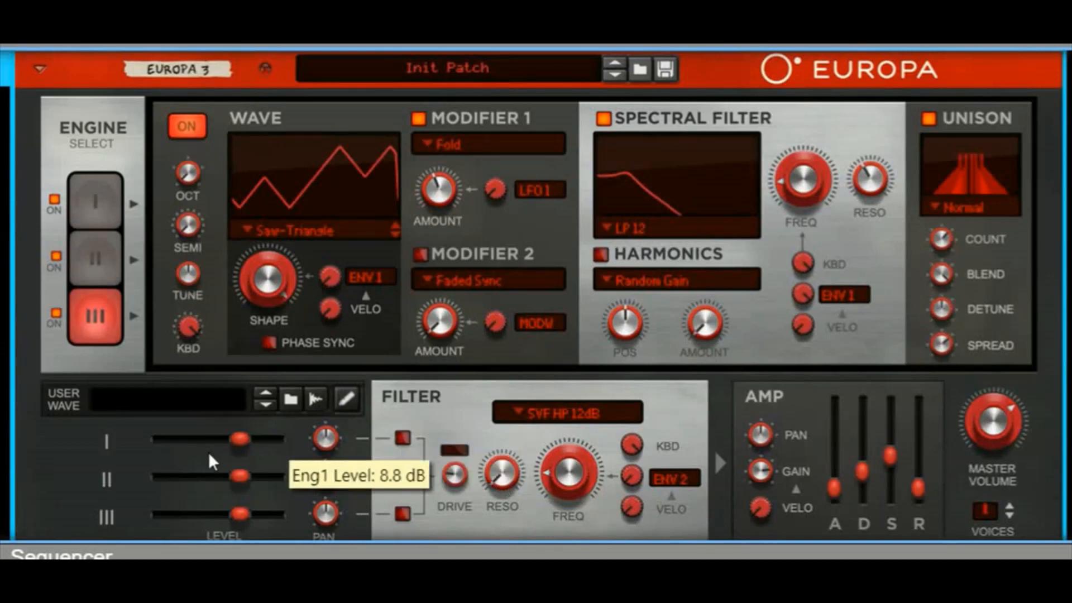
pyautogui.scroll(-3, 209, 451)
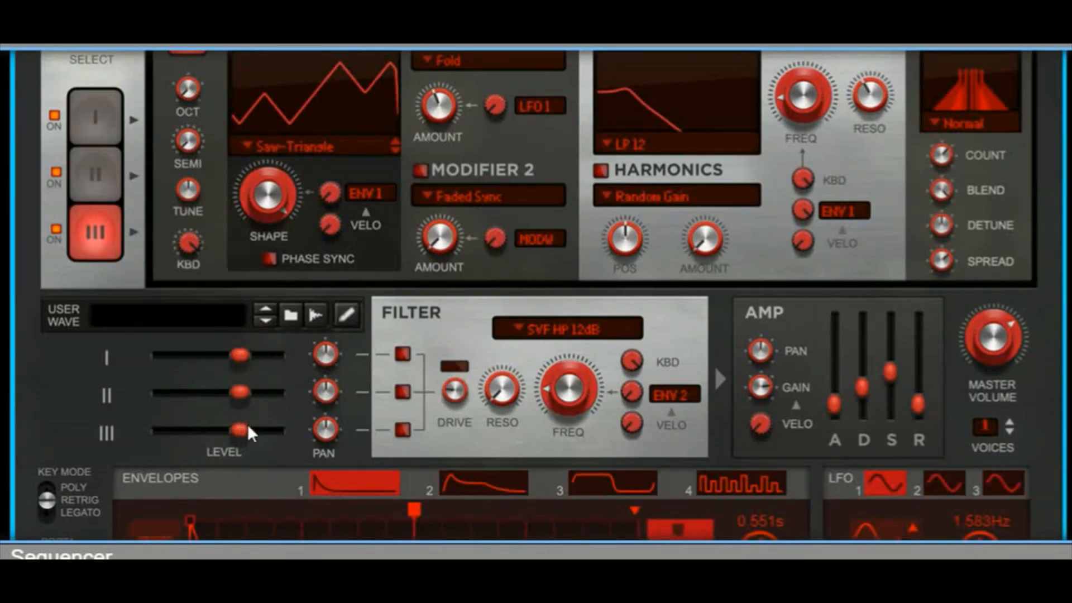
pyautogui.moveTo(240, 430); pyautogui.dragTo(159, 441)
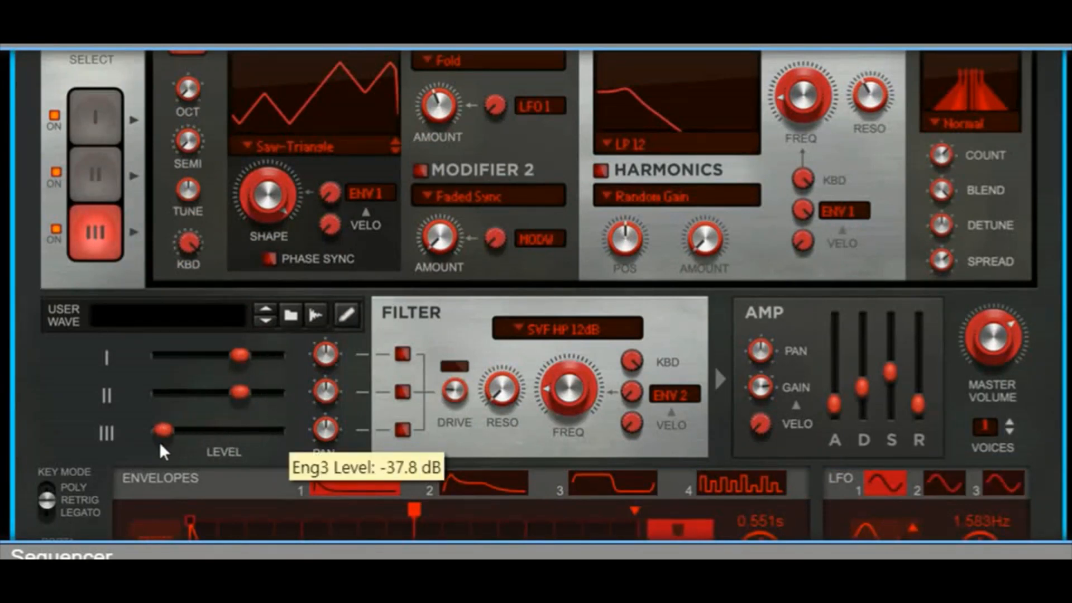
# Step: Route engines 1 and 2 through the main filter and set its resonance to 34.4 %
pyautogui.click(402, 354)
pyautogui.click(403, 391)
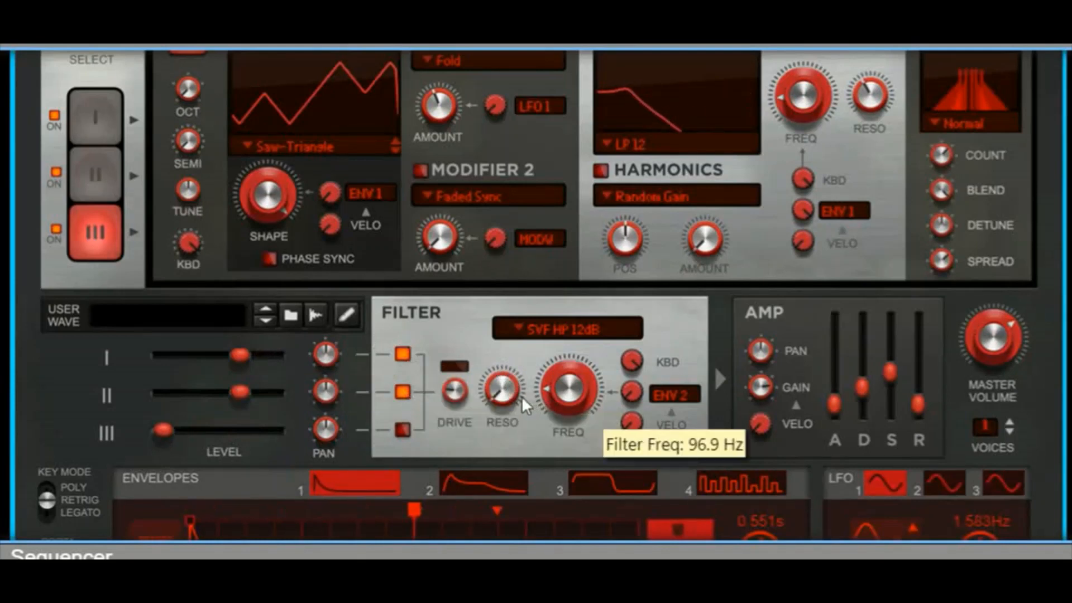
pyautogui.moveTo(501, 394); pyautogui.dragTo(515, 362)
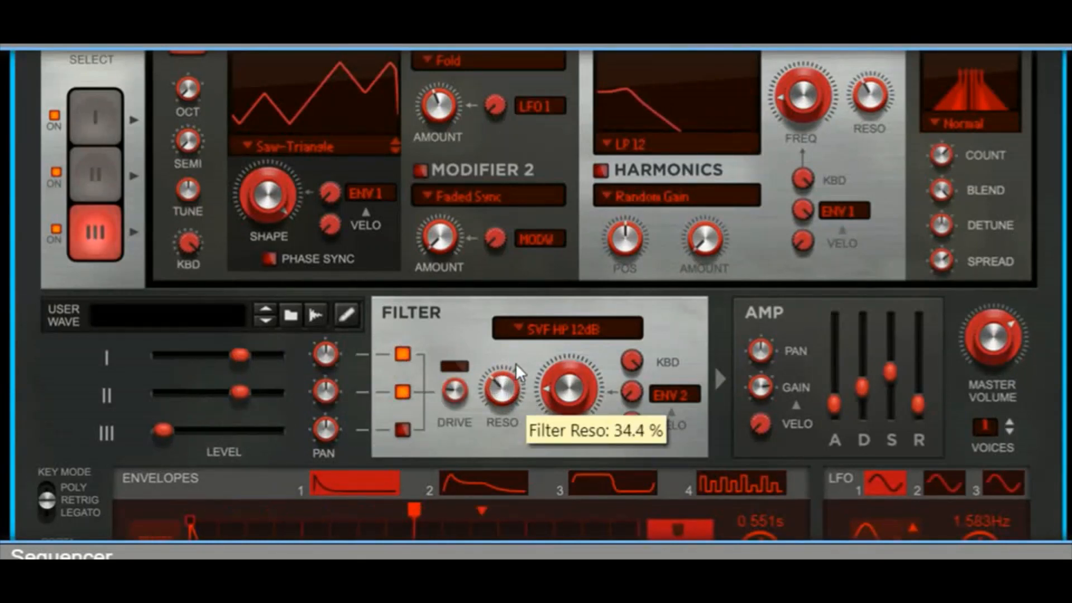
# Step: Choose Envelope 1 as the main filter's modulation source and raise the modulation amount to about halfway
pyautogui.click(672, 394)
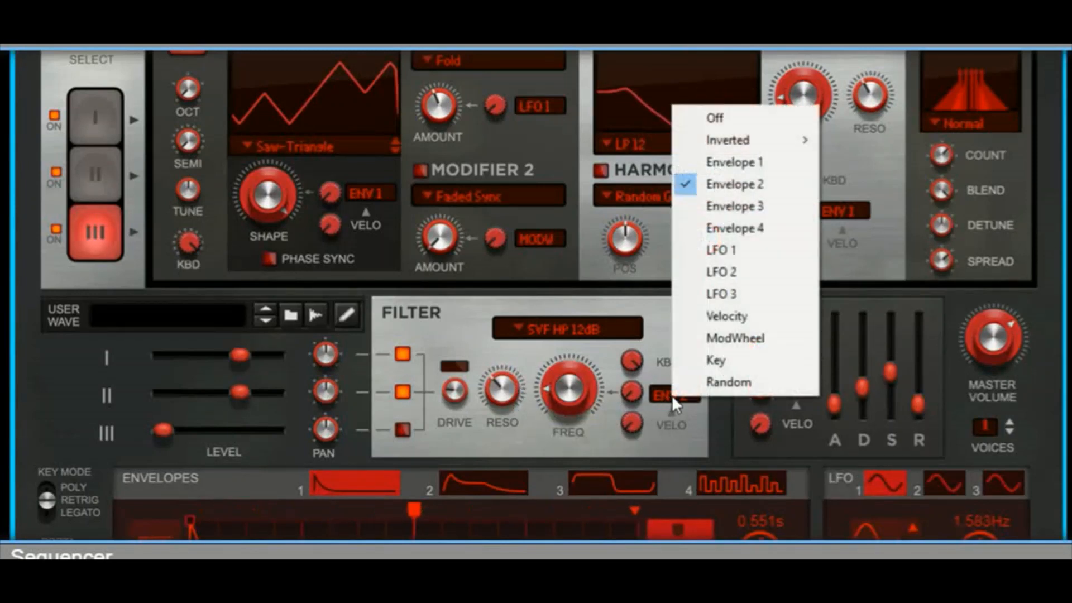
pyautogui.click(724, 160)
pyautogui.moveTo(630, 398); pyautogui.dragTo(651, 351)
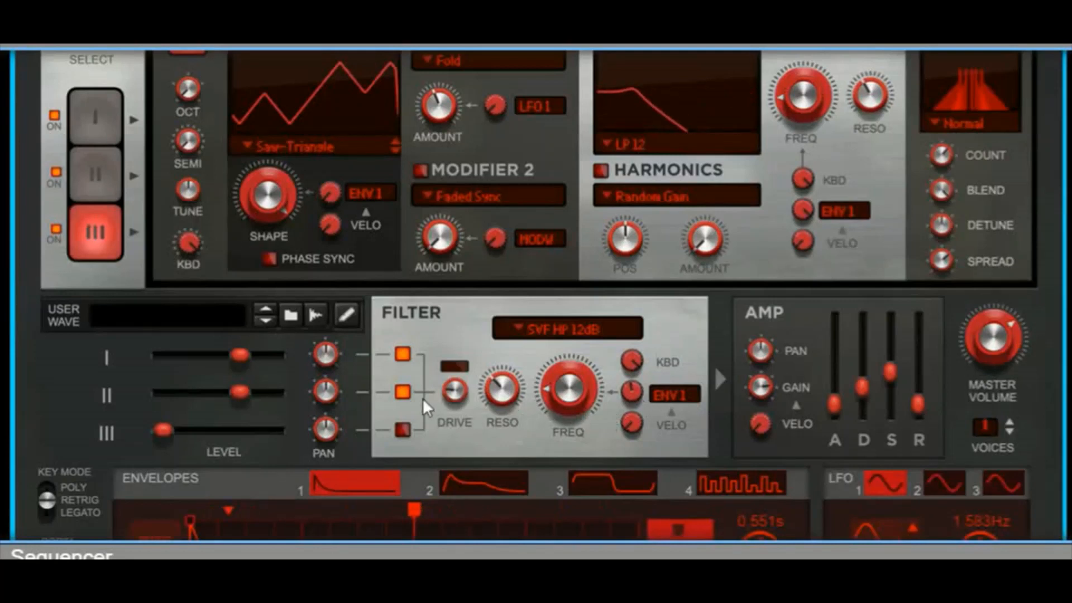
# Step: Set engine 3's level to -11.6 dB and the main filter's modulation amount to 48.4 %
pyautogui.moveTo(166, 430); pyautogui.dragTo(216, 430)
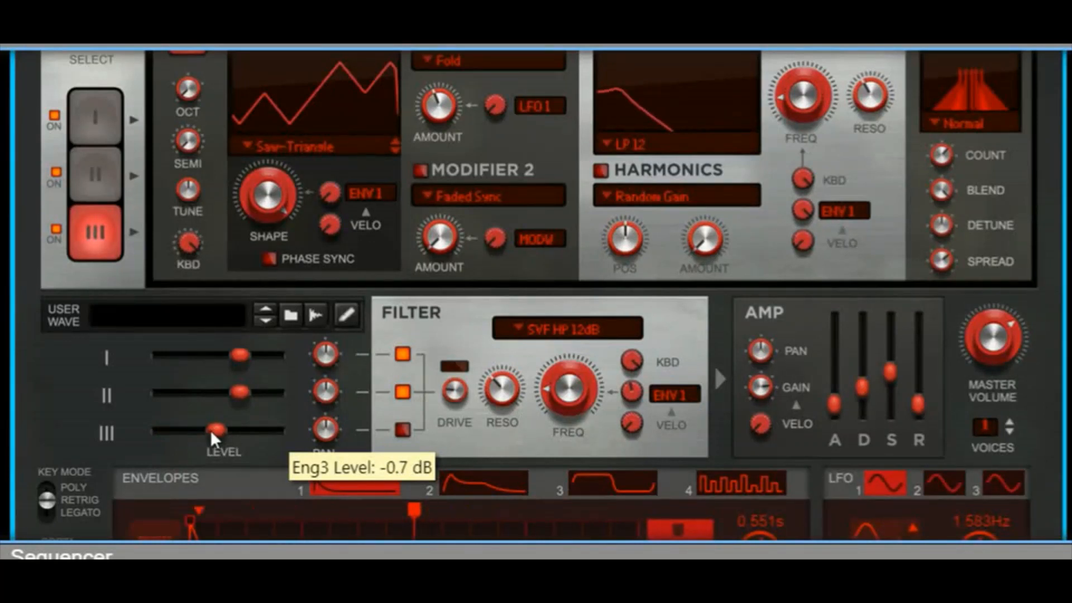
pyautogui.moveTo(210, 430); pyautogui.dragTo(196, 437)
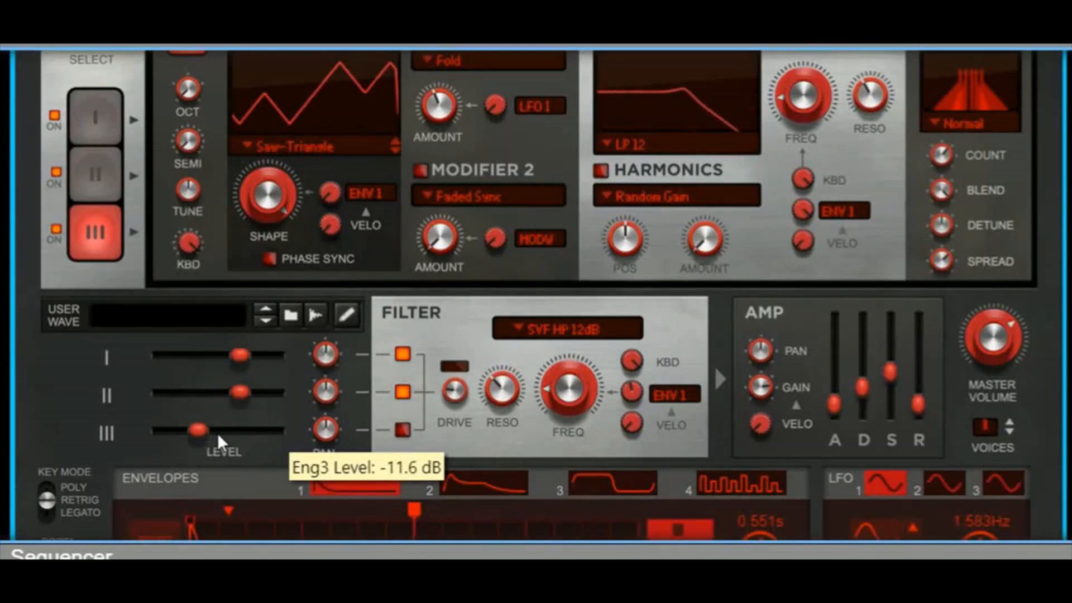
pyautogui.moveTo(635, 391)
pyautogui.mouseDown()
pyautogui.moveTo(642, 364)
pyautogui.moveTo(625, 394)
pyautogui.mouseUp()
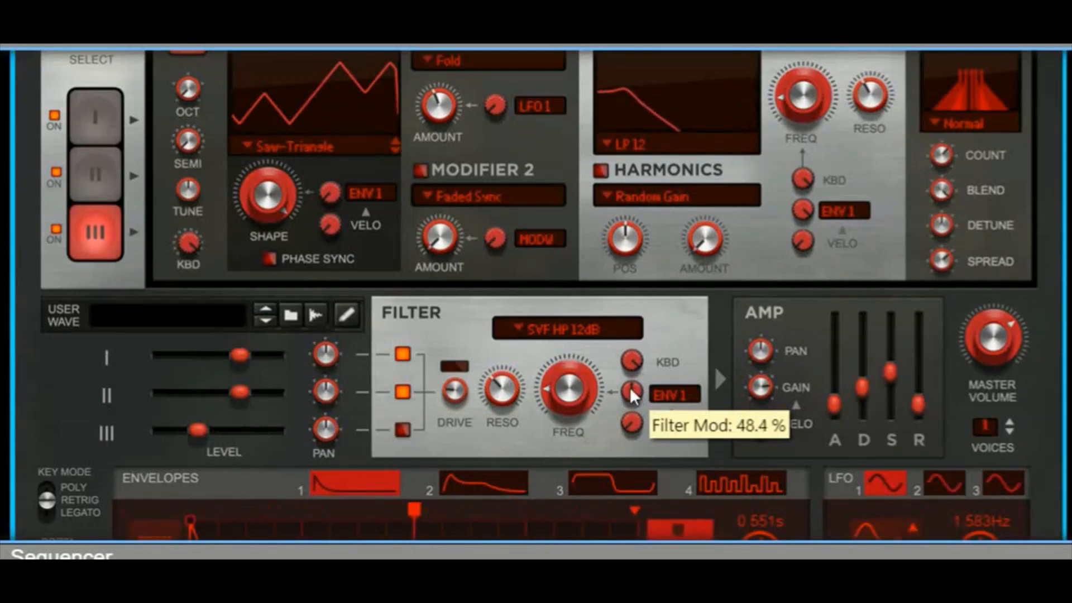
# Step: Turn on the Distortion effect and adjust its Drive
pyautogui.scroll(-3, 744, 382)
pyautogui.scroll(-9, 745, 383)
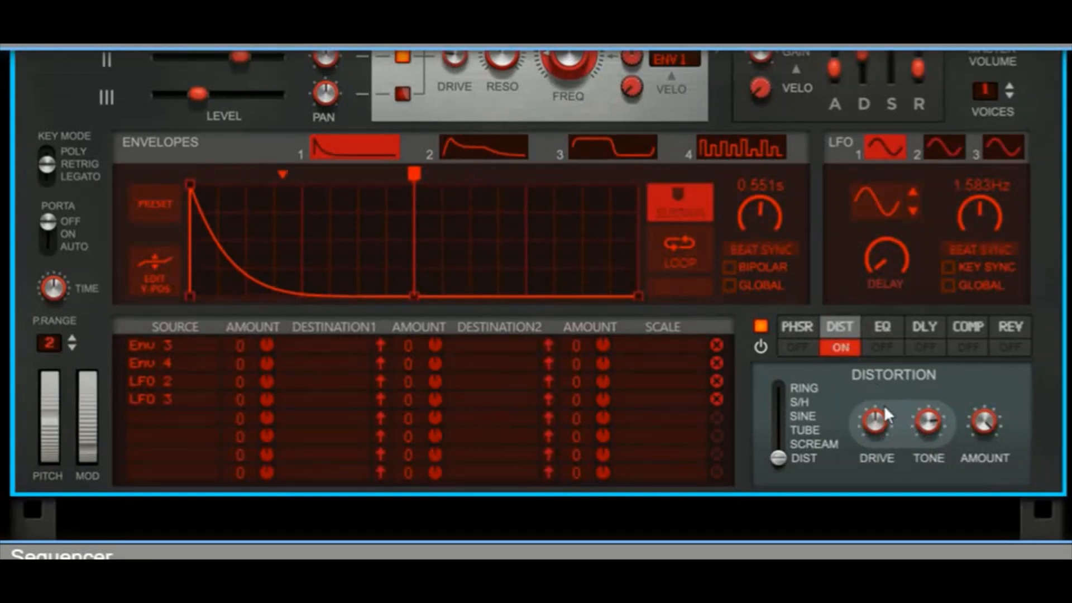
pyautogui.moveTo(890, 400)
pyautogui.moveTo(889, 400); pyautogui.dragTo(899, 383)
# Step: Turn on the Reverb effect with a reduced Amount and set its Damp to 73.7 %
pyautogui.click(1017, 329)
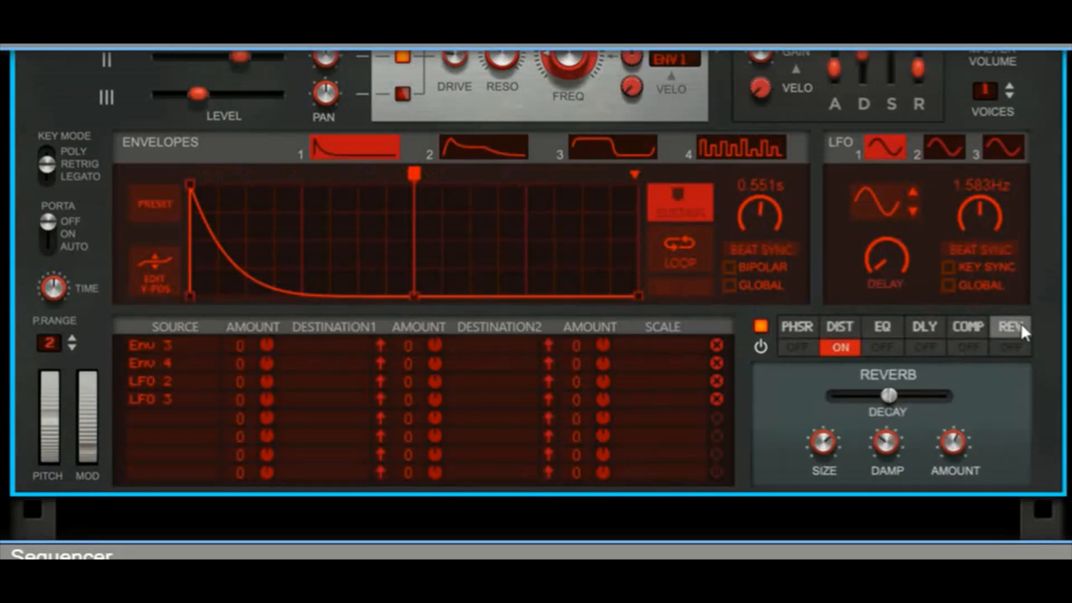
pyautogui.click(1011, 350)
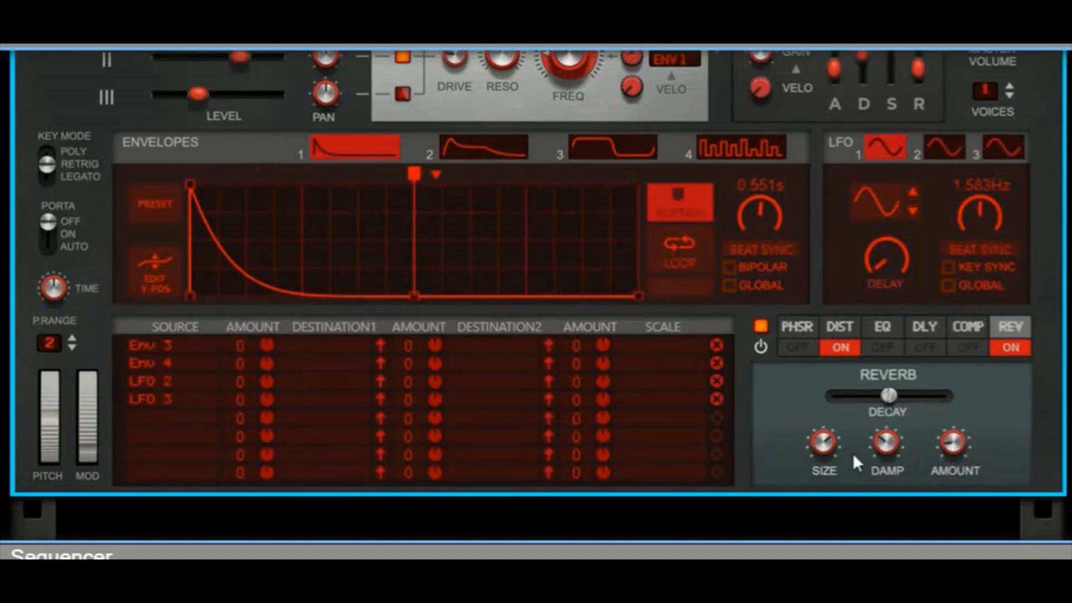
pyautogui.moveTo(902, 428); pyautogui.dragTo(917, 400)
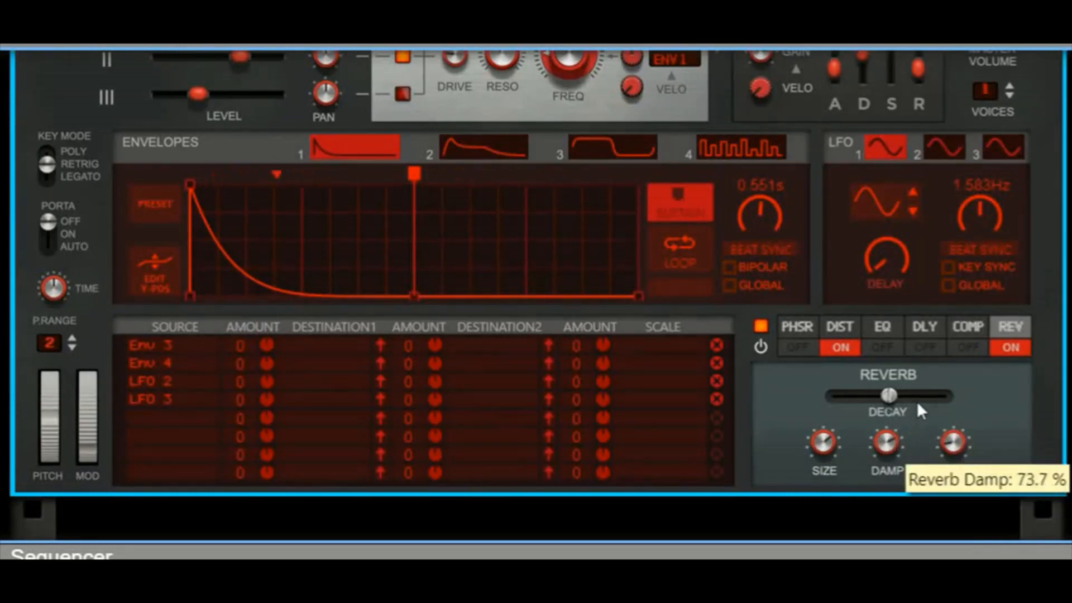
# Step: Lower the reverb's Size to about a quarter, reduce its Damp, and shorten the Decay slightly
pyautogui.moveTo(887, 448)
pyautogui.moveTo(821, 443); pyautogui.dragTo(803, 483)
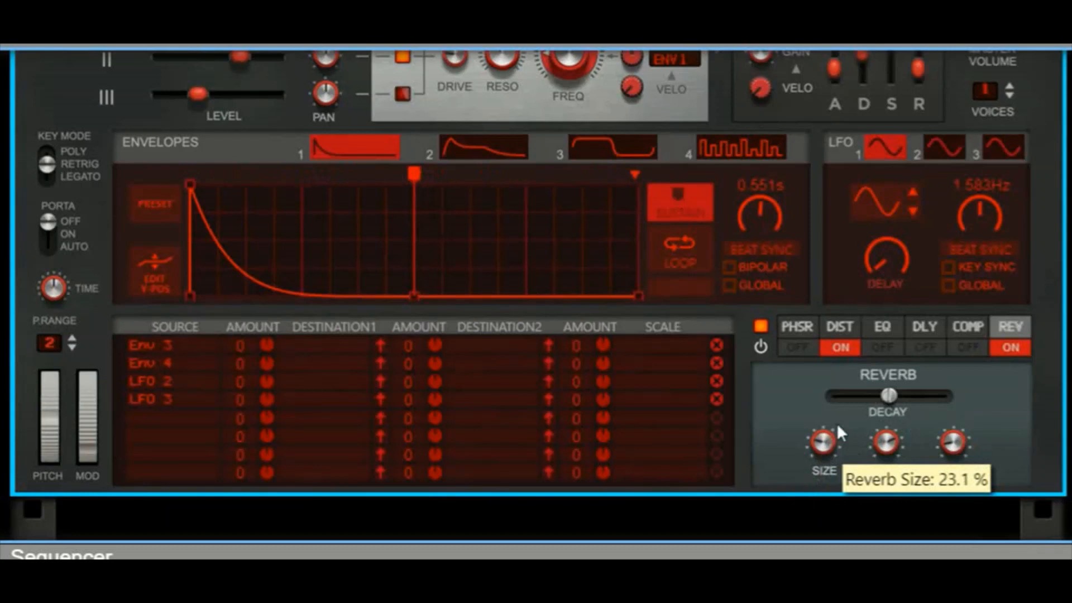
pyautogui.moveTo(839, 423)
pyautogui.mouseDown()
pyautogui.moveTo(847, 413)
pyautogui.moveTo(823, 442)
pyautogui.moveTo(846, 416)
pyautogui.moveTo(852, 383)
pyautogui.moveTo(825, 427)
pyautogui.mouseUp()
pyautogui.moveTo(885, 449); pyautogui.dragTo(901, 470)
pyautogui.moveTo(889, 398); pyautogui.dragTo(874, 409)
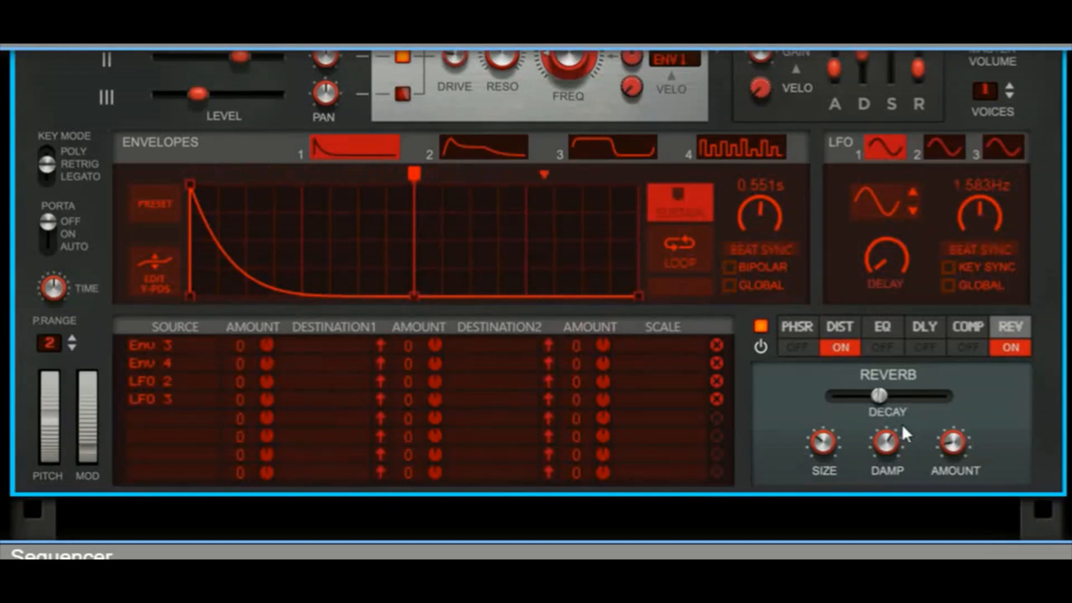
# Step: Turn on the EQ effect with Freq at 61.0 Hz and a slightly reduced Gain
pyautogui.click(892, 326)
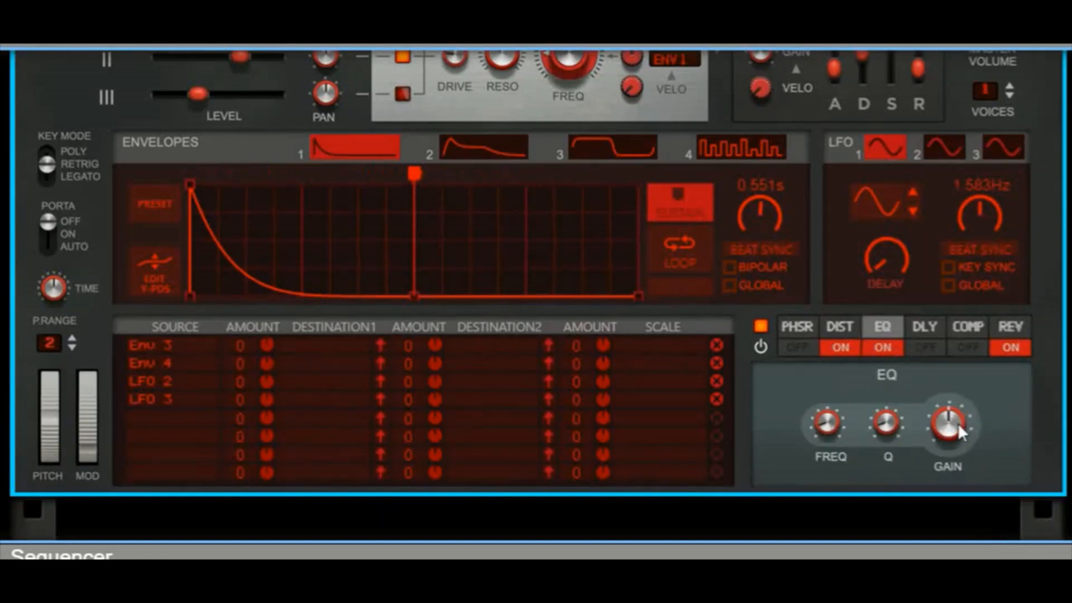
pyautogui.moveTo(958, 431)
pyautogui.mouseDown()
pyautogui.moveTo(925, 453)
pyautogui.moveTo(949, 434)
pyautogui.mouseUp()
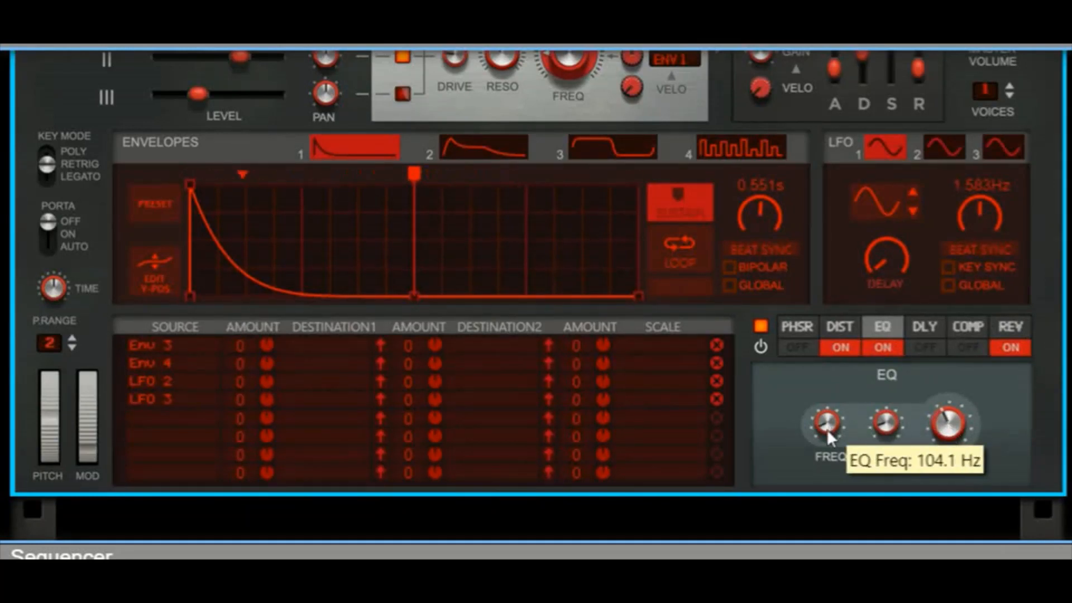
pyautogui.moveTo(826, 429); pyautogui.dragTo(822, 437)
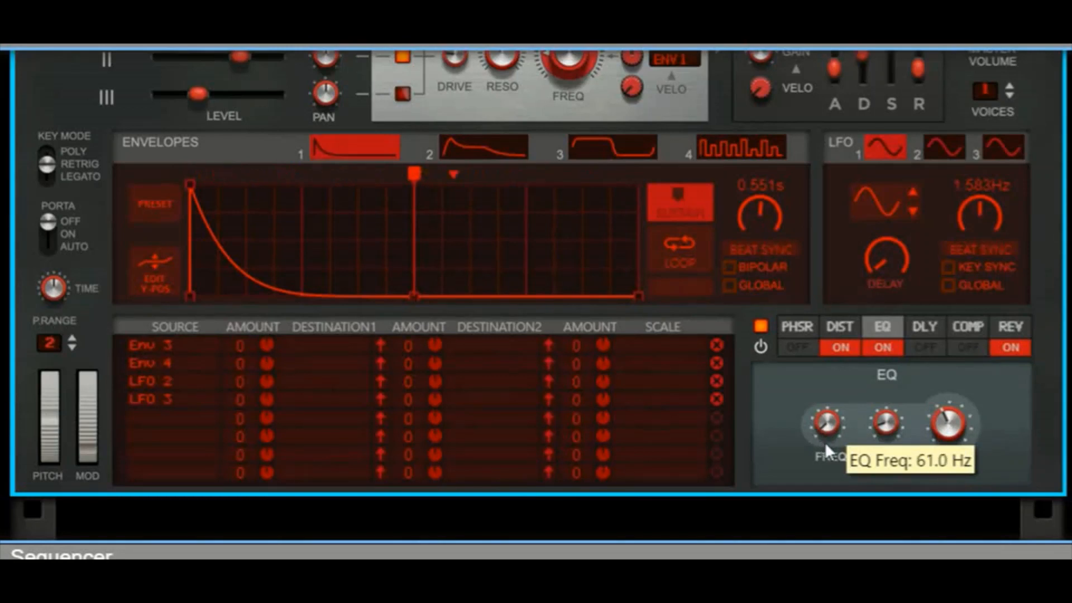
pyautogui.moveTo(946, 434)
pyautogui.mouseDown()
pyautogui.moveTo(932, 437)
pyautogui.moveTo(959, 418)
pyautogui.mouseUp()
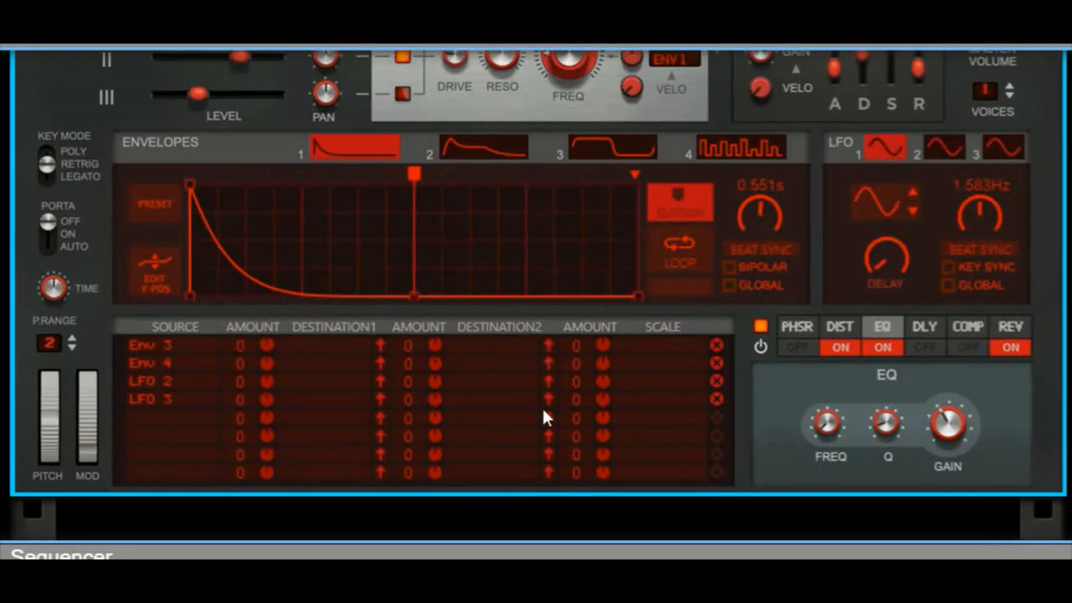
# Step: Raise engine 3's spectral filter frequency to 26.6 %
pyautogui.scroll(10, 552, 381)
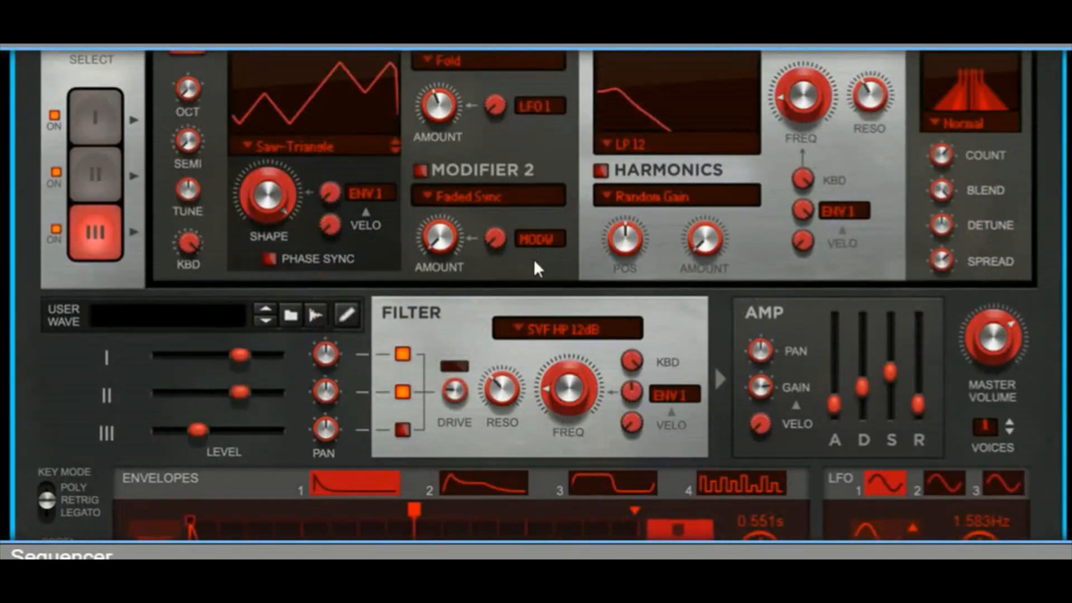
pyautogui.scroll(3, 577, 272)
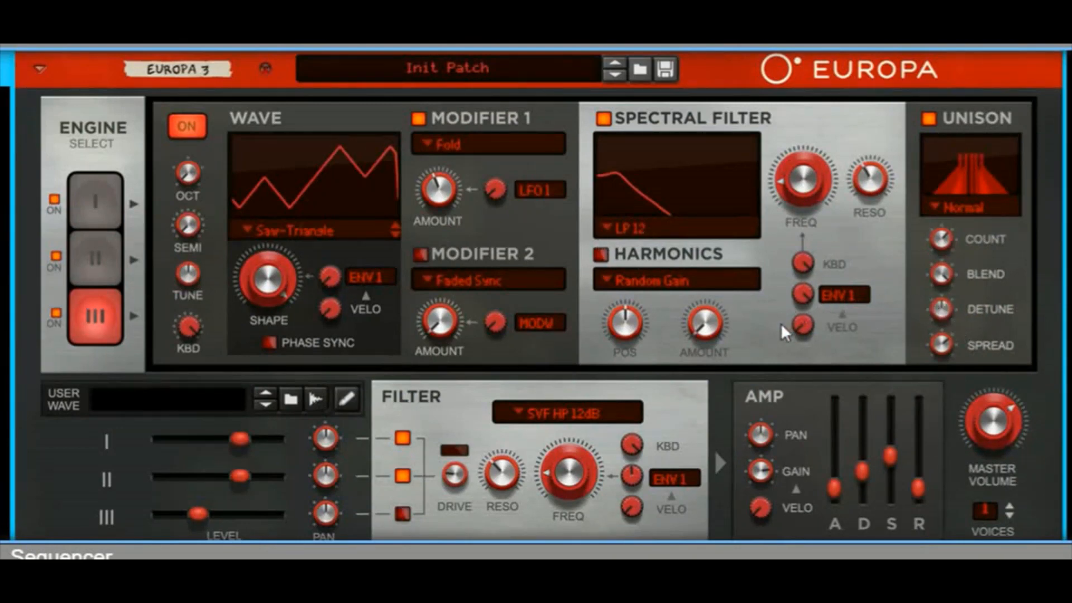
pyautogui.scroll(-3, 780, 324)
pyautogui.scroll(3, 779, 324)
pyautogui.scroll(5, 807, 179)
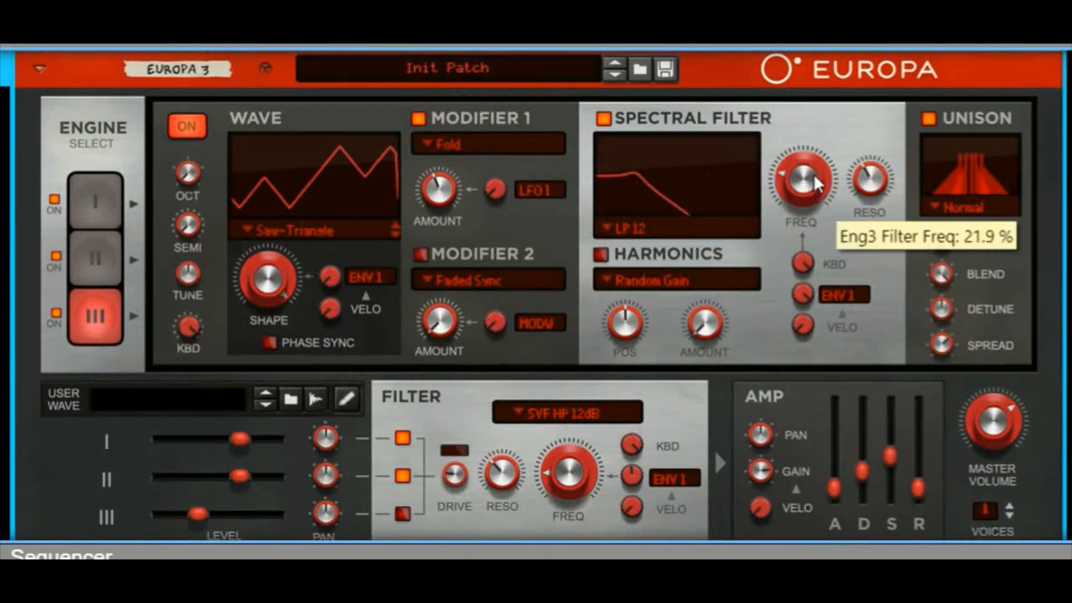
pyautogui.scroll(3, 814, 182)
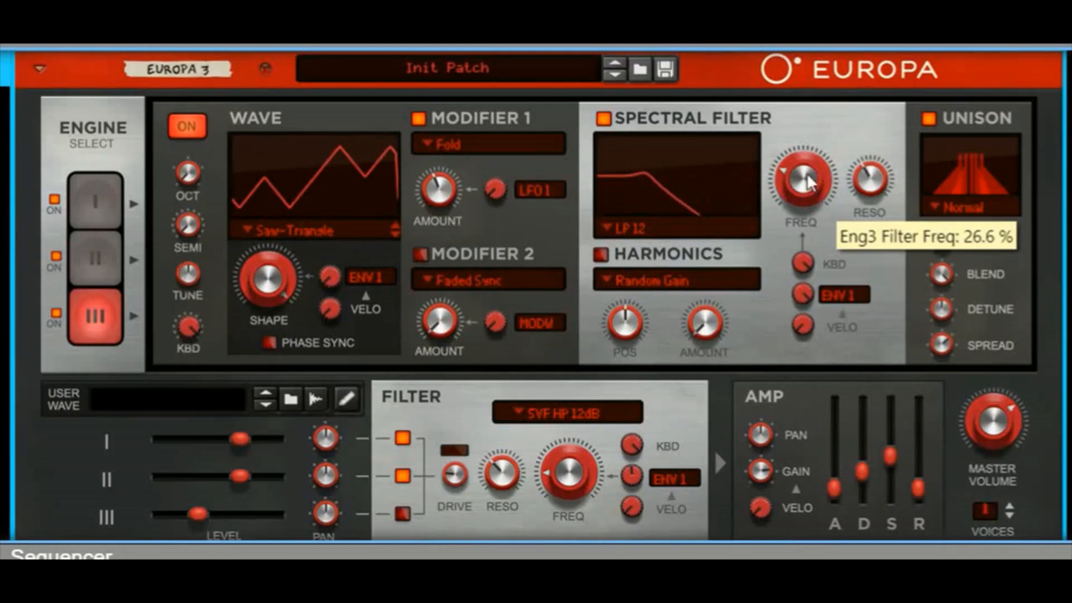
# Step: Switch to engine 1 and set its spectral filter frequency to 25.0 %
pyautogui.moveTo(807, 182); pyautogui.dragTo(785, 202)
pyautogui.click(107, 207)
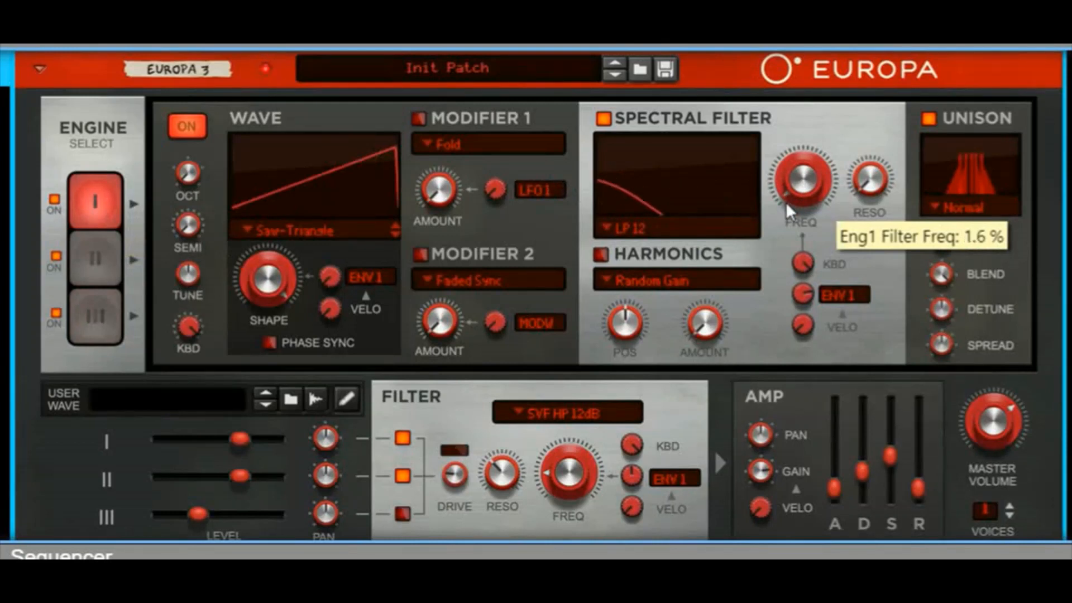
pyautogui.moveTo(785, 202); pyautogui.dragTo(804, 186)
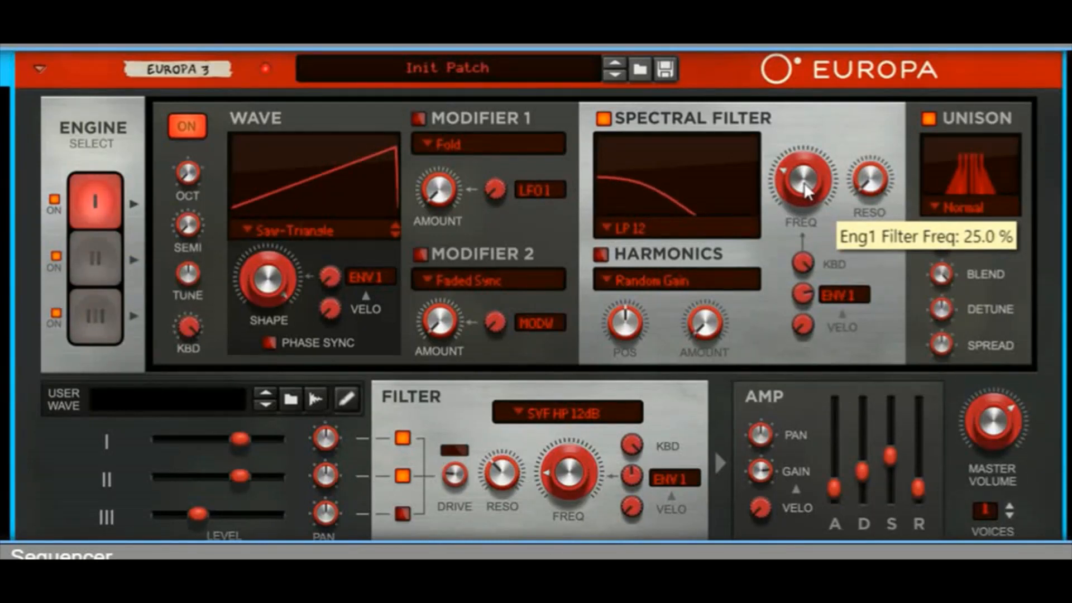
pyautogui.moveTo(803, 197)
pyautogui.mouseDown()
pyautogui.moveTo(791, 239)
pyautogui.moveTo(812, 192)
pyautogui.mouseUp()
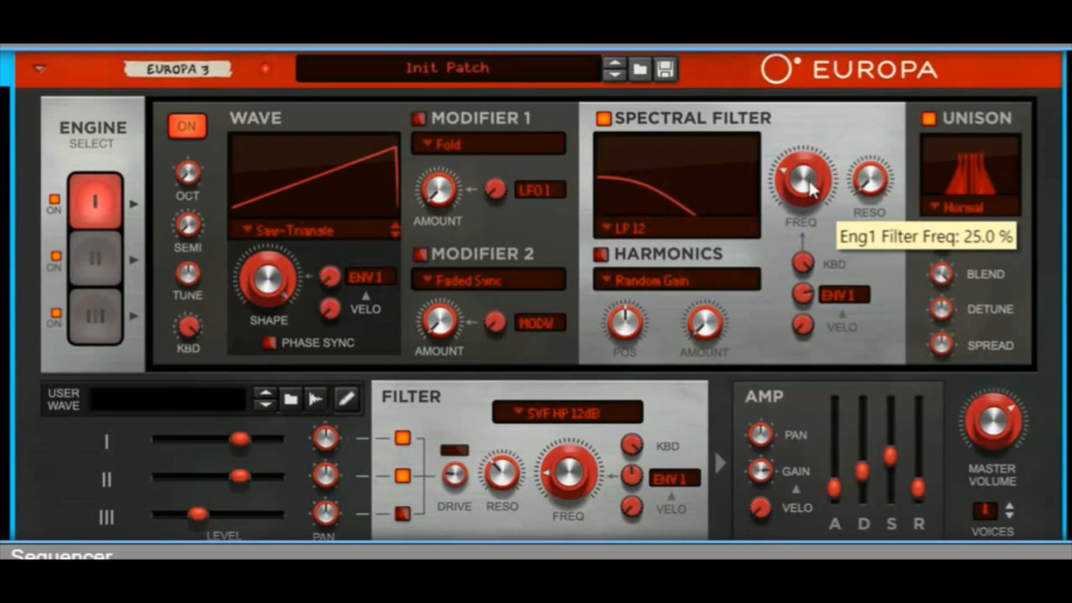